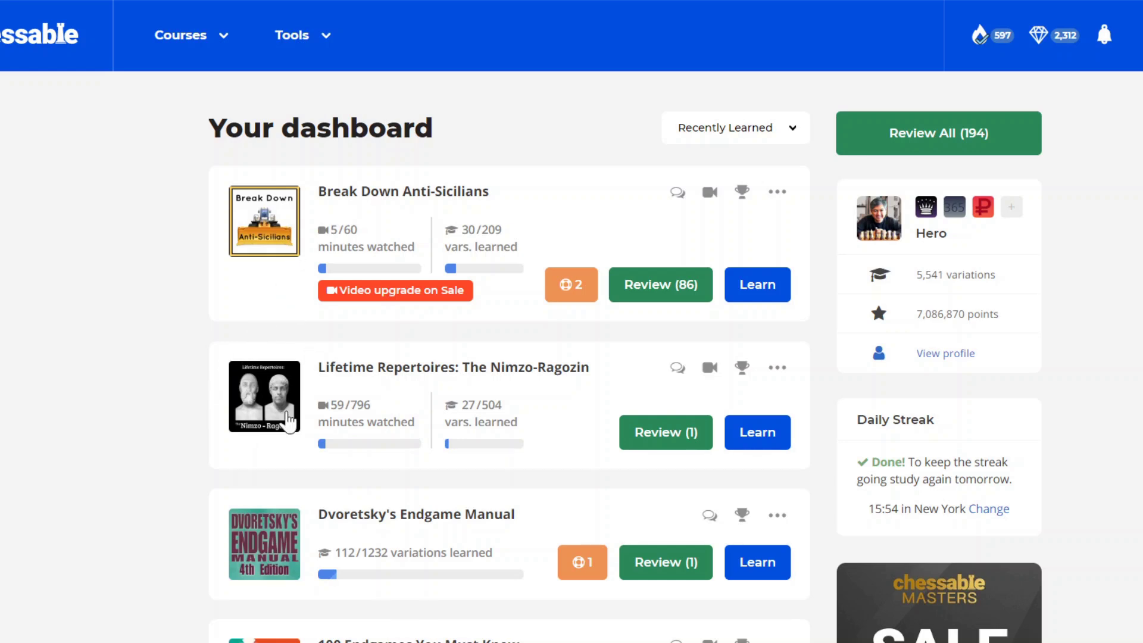
Open the last variation in chapter 5 Strategic Pawn Play of the Master Game Notebook 2020 course.
{"action": "scroll", "coordinate": [178, 441], "scroll_direction": "down", "scroll_amount": 15}
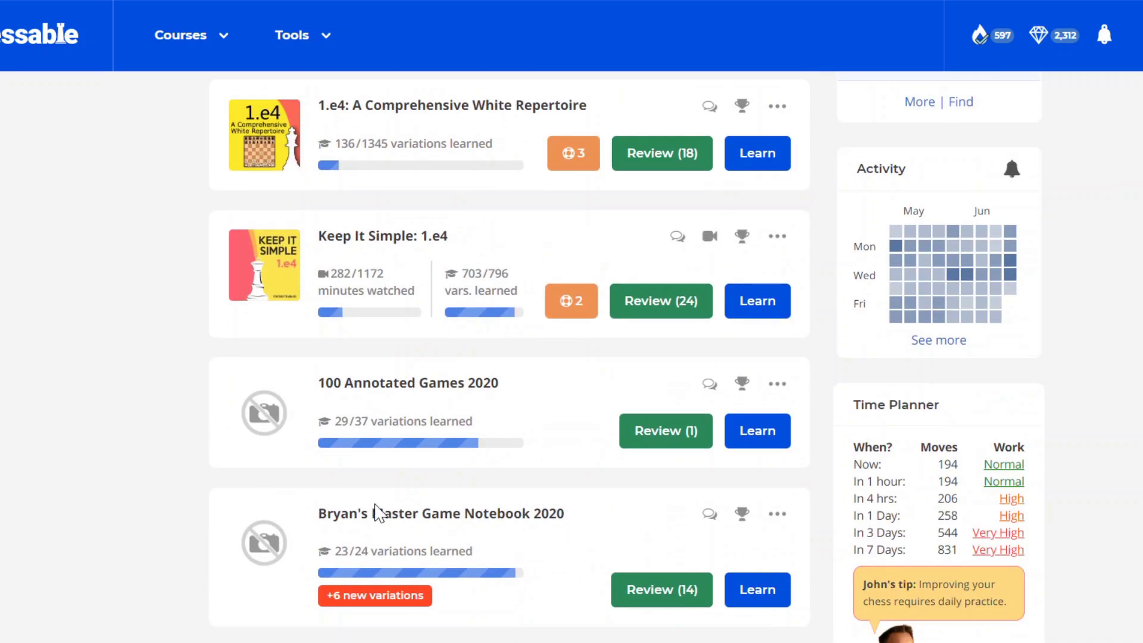
{"action": "left_click", "coordinate": [380, 515]}
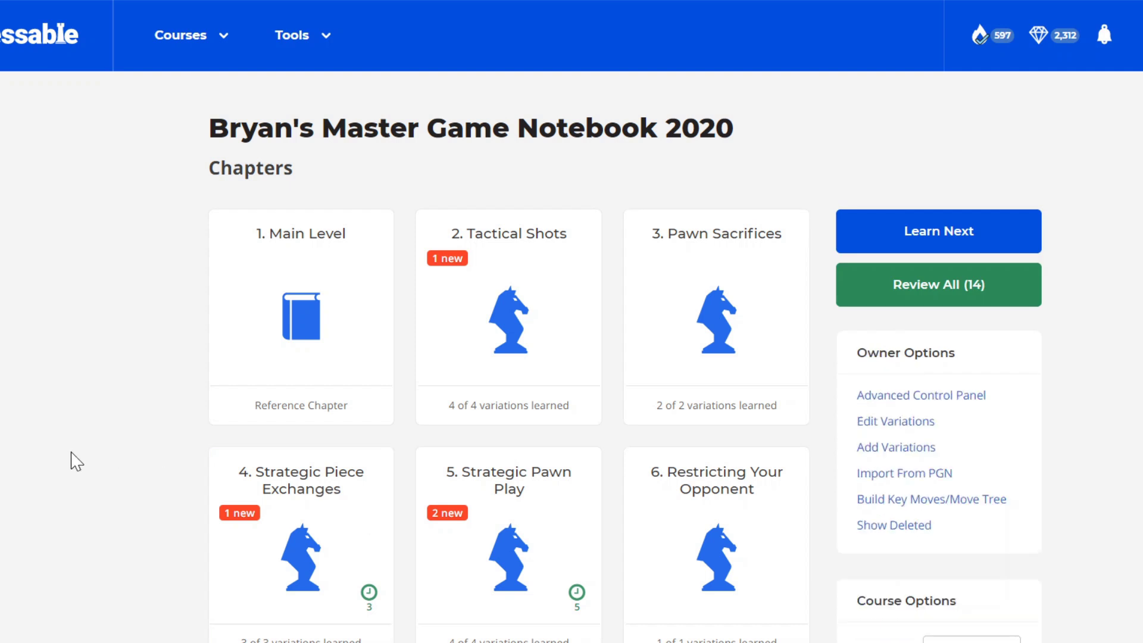
{"action": "left_click", "coordinate": [457, 485]}
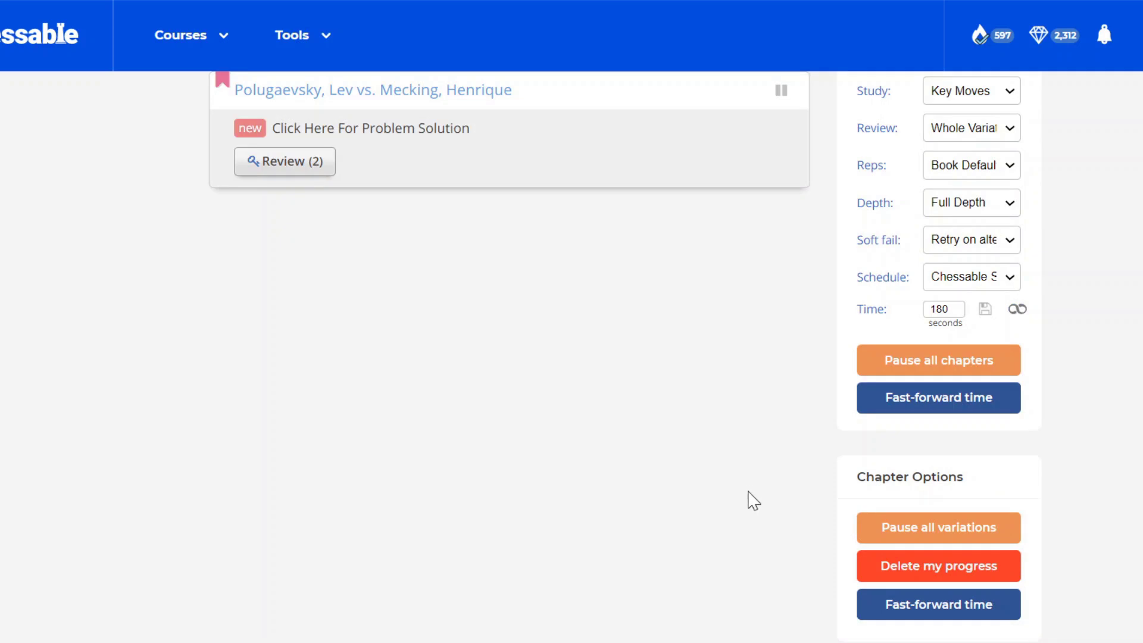
{"action": "scroll", "coordinate": [754, 500], "scroll_direction": "up", "scroll_amount": 5}
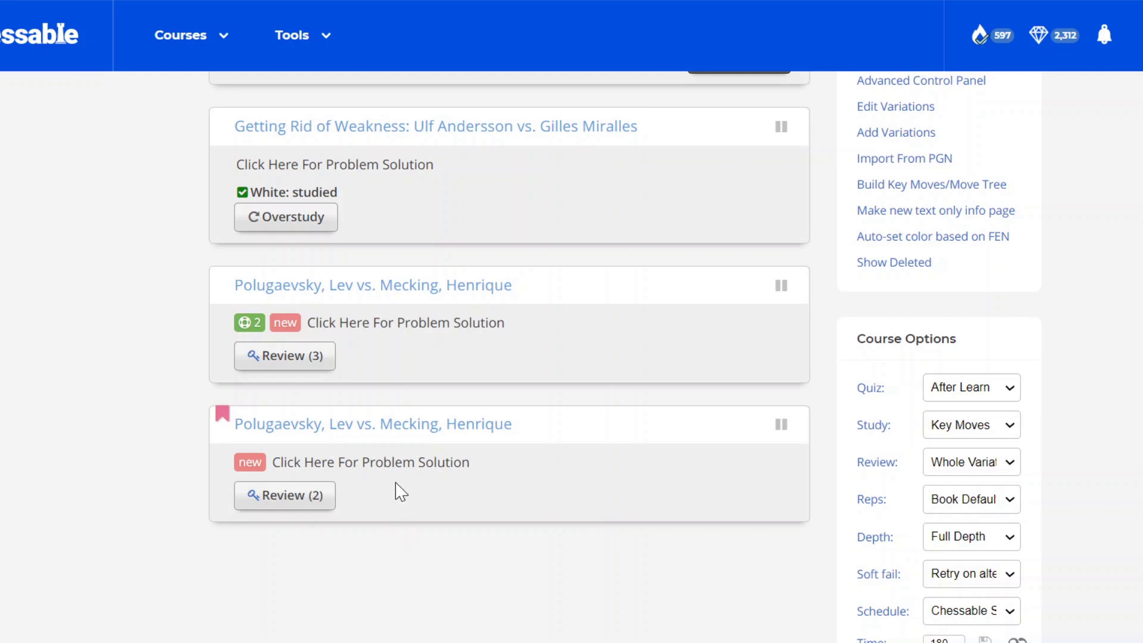
{"action": "left_click", "coordinate": [386, 439]}
{"action": "scroll", "coordinate": [381, 460], "scroll_direction": "down", "scroll_amount": 6}
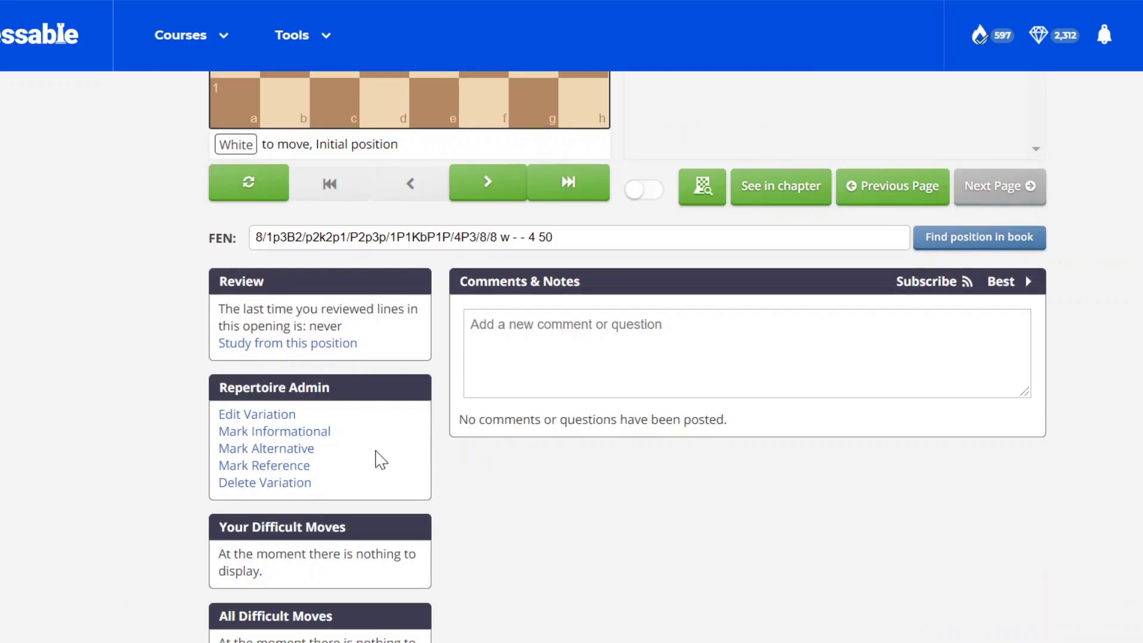
Open the variation's edit form, look through its move list, and select Bxd5.
{"action": "left_click", "coordinate": [275, 416]}
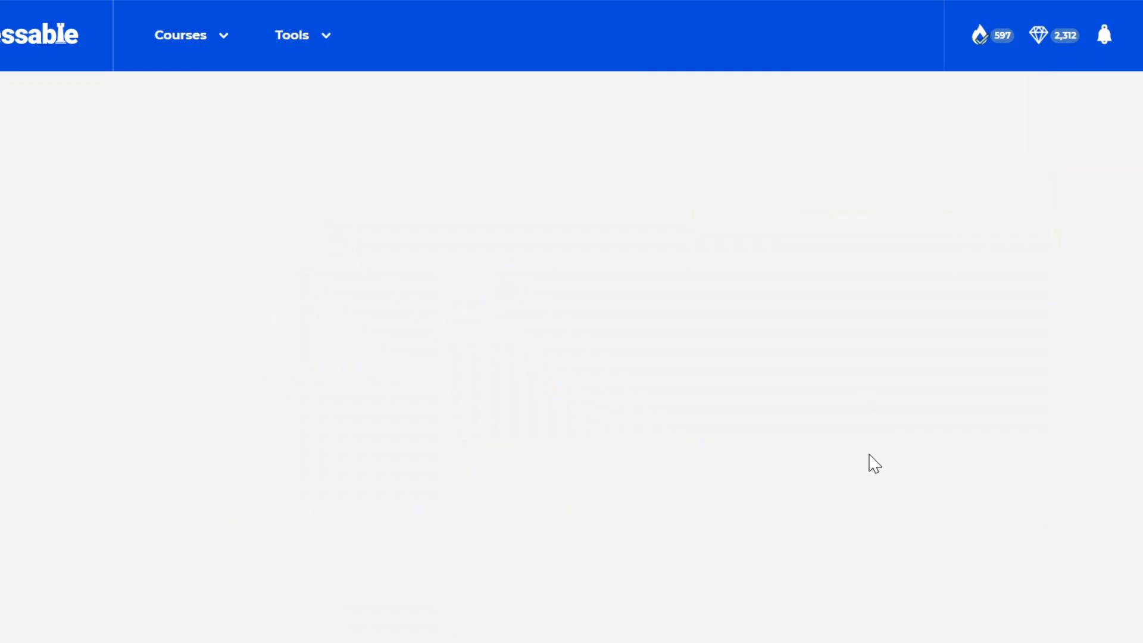
{"action": "scroll", "coordinate": [1008, 407], "scroll_direction": "down", "scroll_amount": 3}
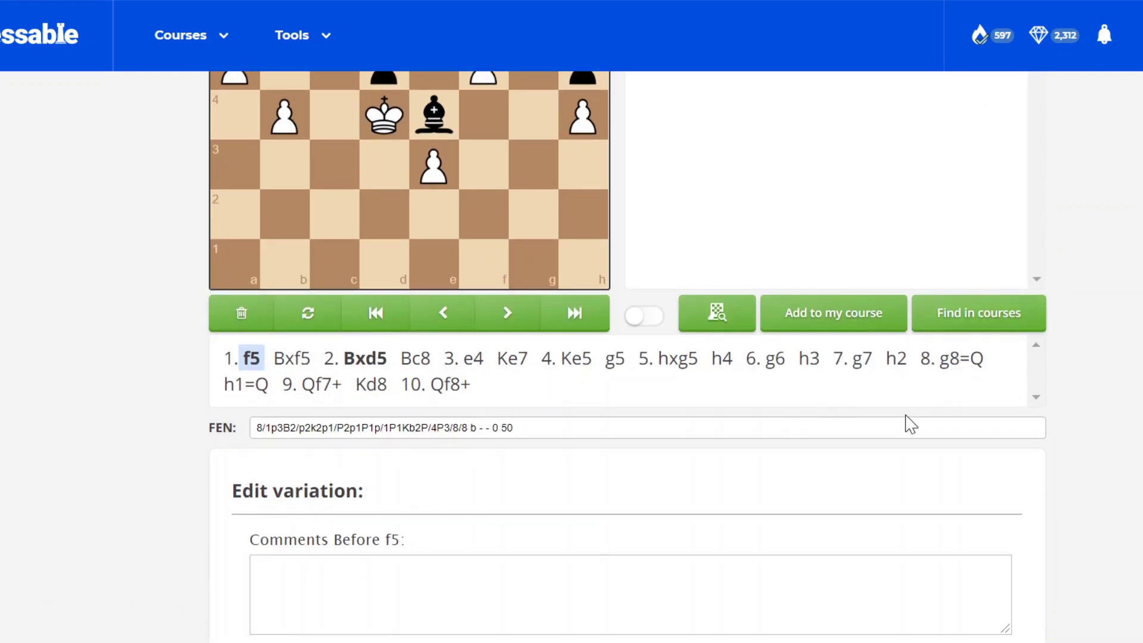
{"action": "scroll", "coordinate": [1048, 513], "scroll_direction": "up", "scroll_amount": 2}
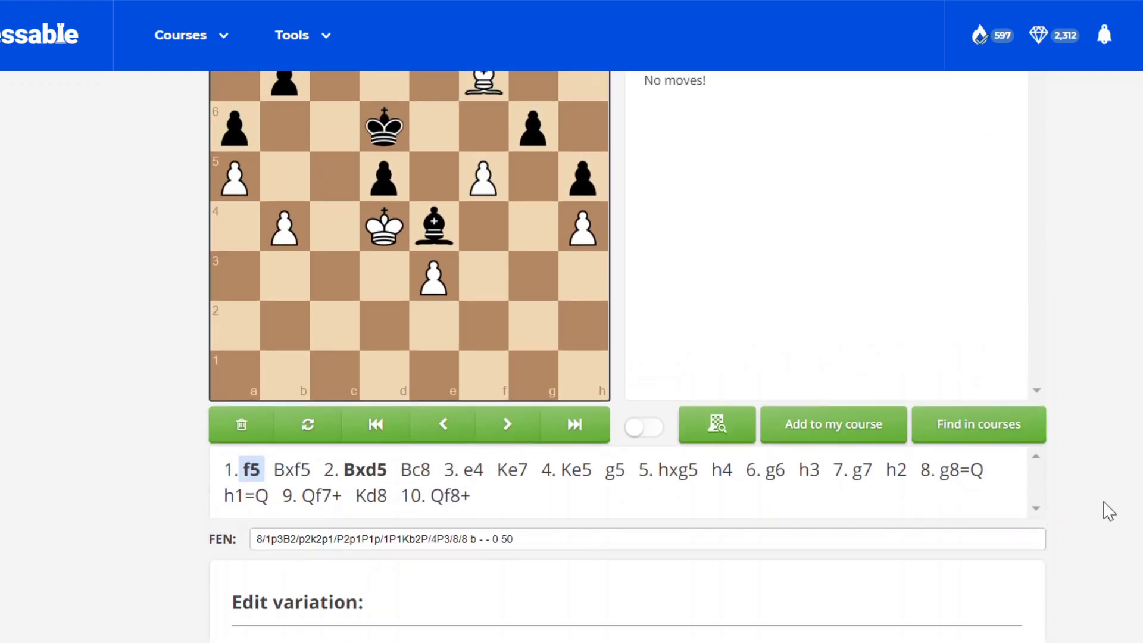
{"action": "scroll", "coordinate": [1108, 511], "scroll_direction": "up", "scroll_amount": 2}
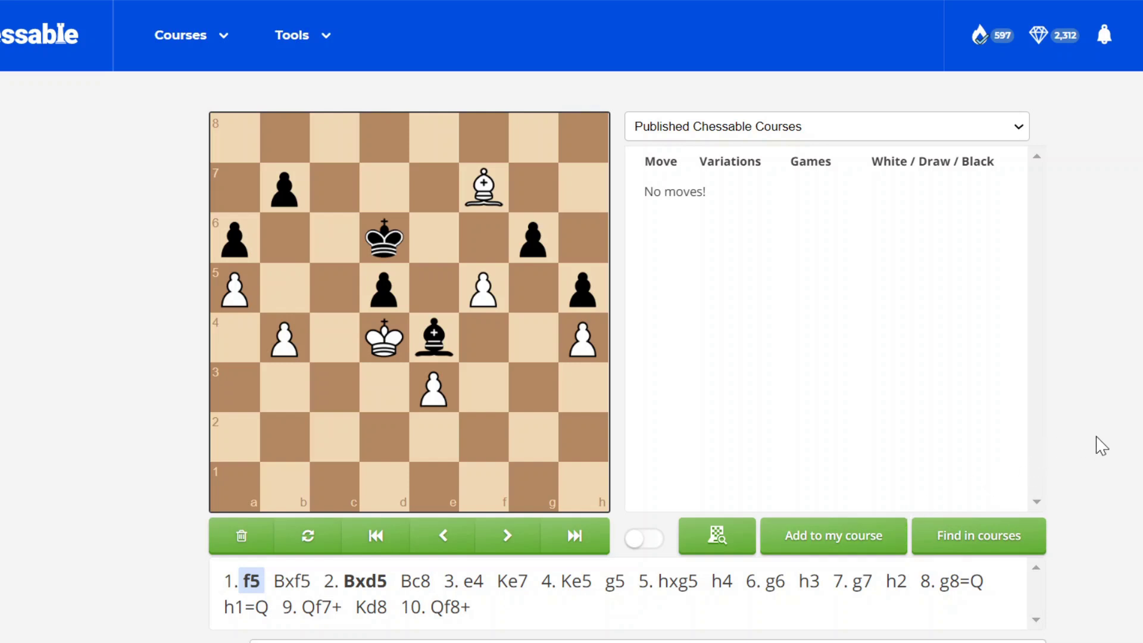
{"action": "scroll", "coordinate": [985, 447], "scroll_direction": "down", "scroll_amount": 5}
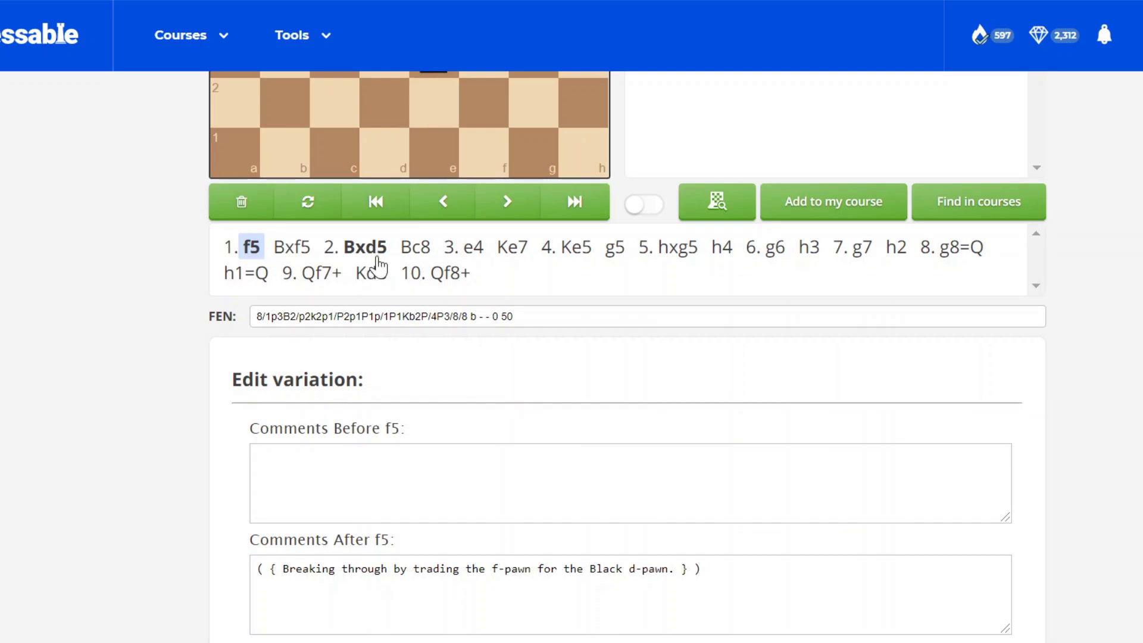
{"action": "scroll", "coordinate": [378, 266], "scroll_direction": "down", "scroll_amount": 11}
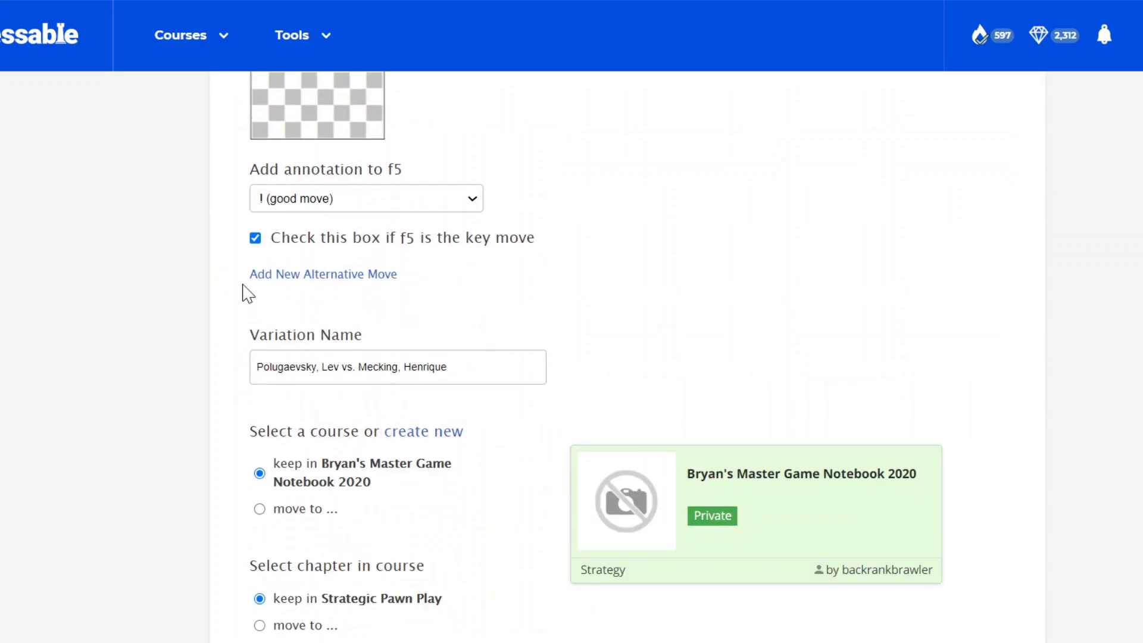
{"action": "scroll", "coordinate": [174, 420], "scroll_direction": "up", "scroll_amount": 8}
{"action": "scroll", "coordinate": [183, 437], "scroll_direction": "up", "scroll_amount": 1}
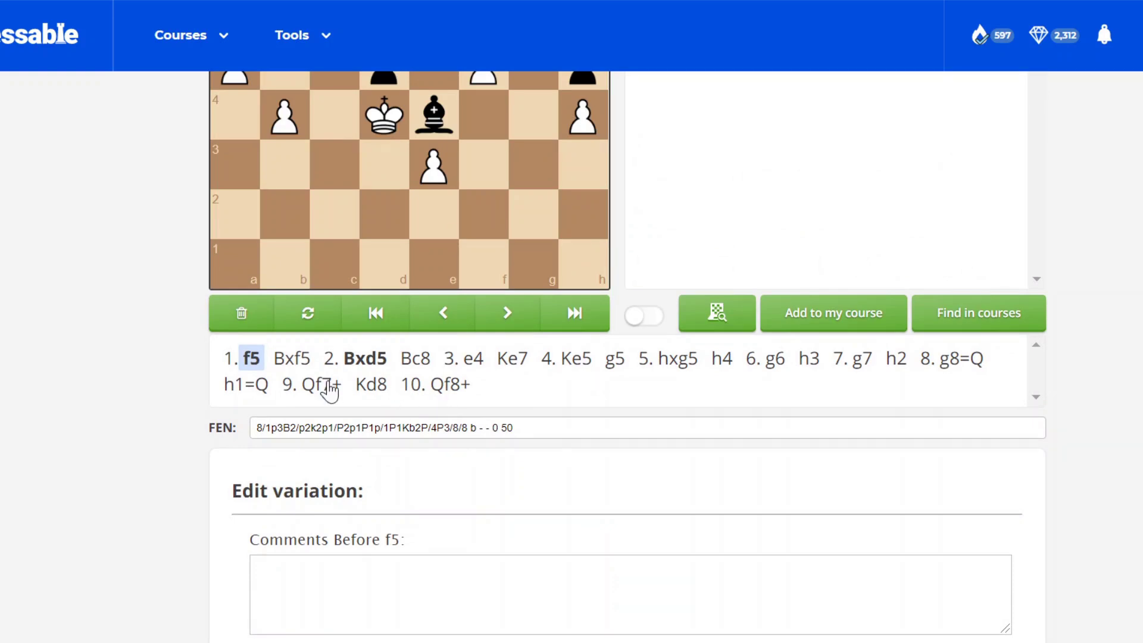
{"action": "left_click", "coordinate": [360, 363]}
Review Bxd5's comment and key-move settings, then unmark Bxd5 as a key move.
{"action": "scroll", "coordinate": [385, 529], "scroll_direction": "down", "scroll_amount": 8}
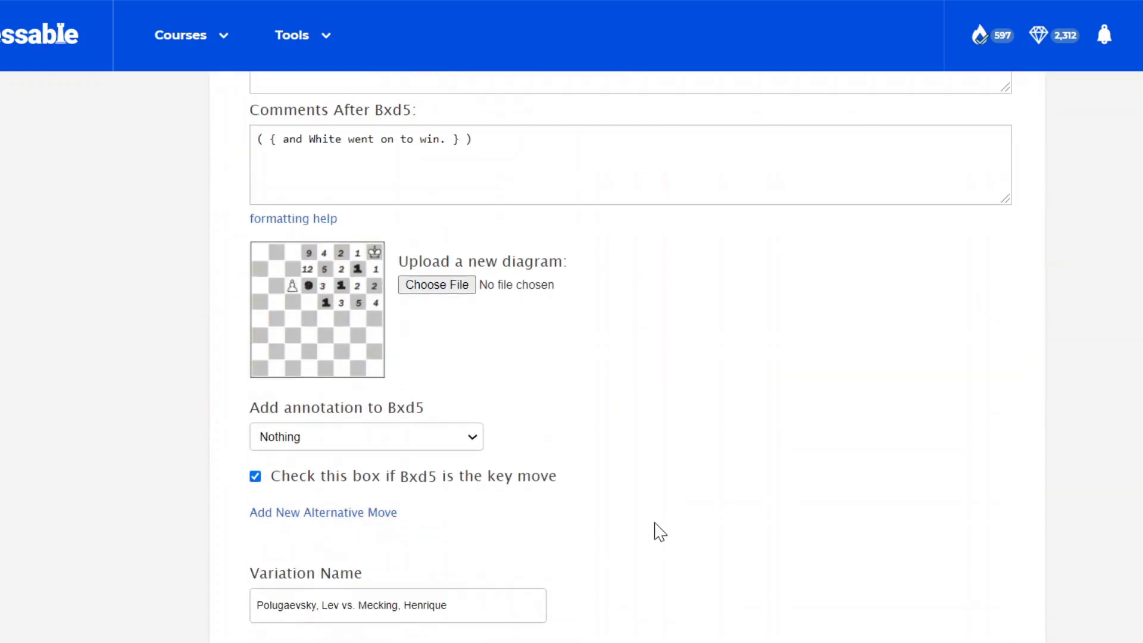
{"action": "scroll", "coordinate": [660, 531], "scroll_direction": "up", "scroll_amount": 8}
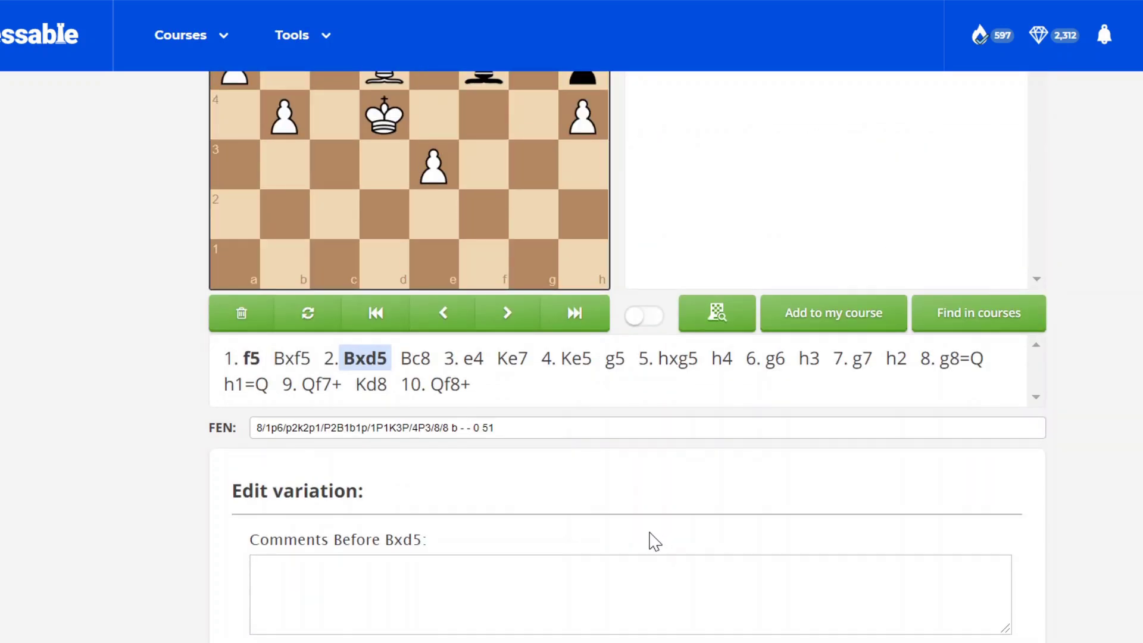
{"action": "scroll", "coordinate": [659, 528], "scroll_direction": "up", "scroll_amount": 4}
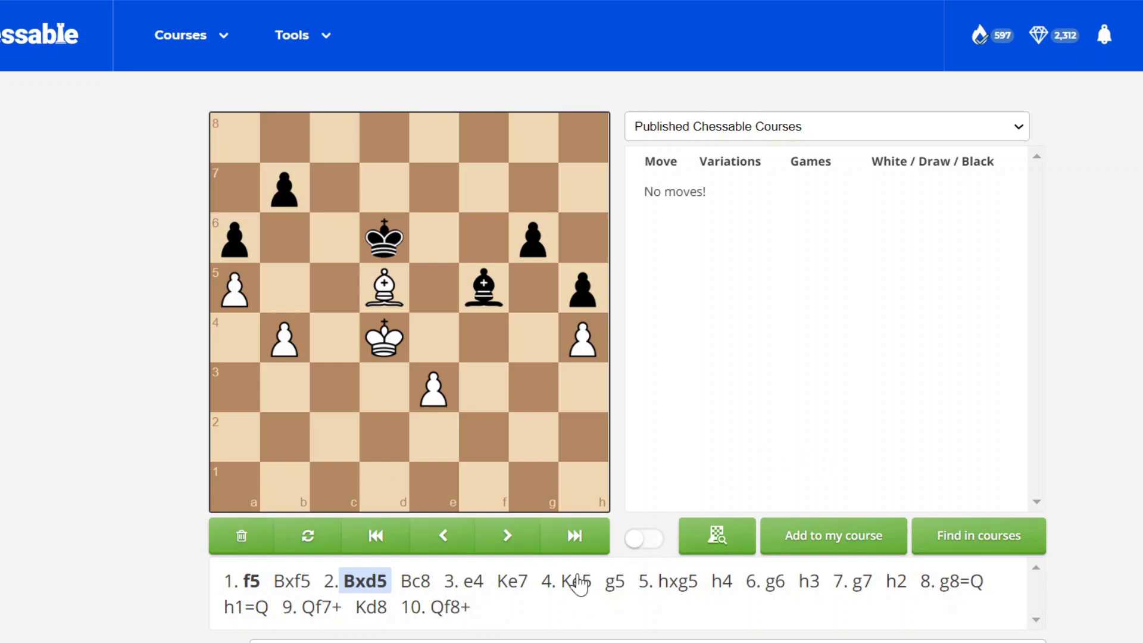
{"action": "scroll", "coordinate": [592, 599], "scroll_direction": "down", "scroll_amount": 5}
{"action": "scroll", "coordinate": [589, 562], "scroll_direction": "down", "scroll_amount": 7}
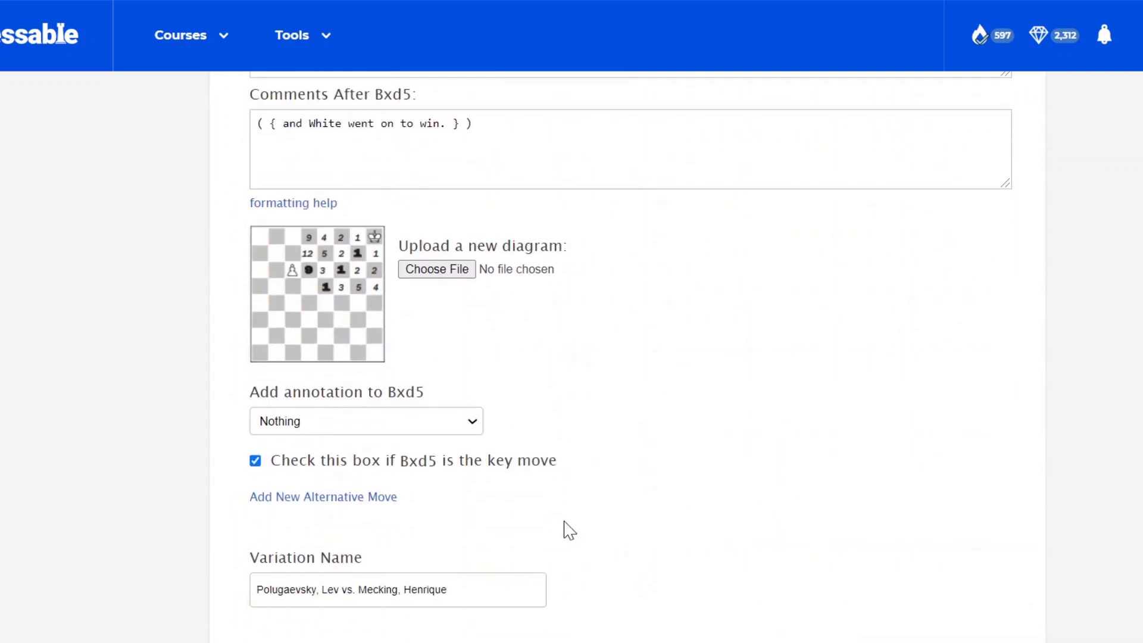
{"action": "scroll", "coordinate": [567, 528], "scroll_direction": "up", "scroll_amount": 8}
{"action": "scroll", "coordinate": [465, 595], "scroll_direction": "down", "scroll_amount": 8}
{"action": "left_click", "coordinate": [256, 462]}
Mark hxg5 as the key move and submit the variation update.
{"action": "scroll", "coordinate": [691, 515], "scroll_direction": "up", "scroll_amount": 7}
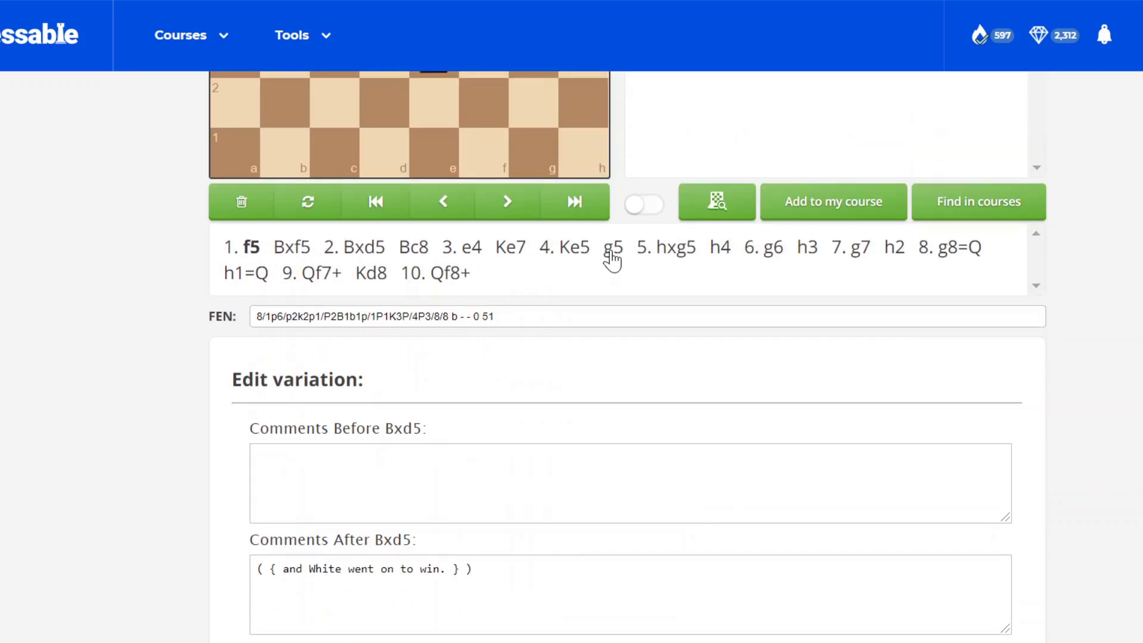
{"action": "left_click", "coordinate": [685, 256]}
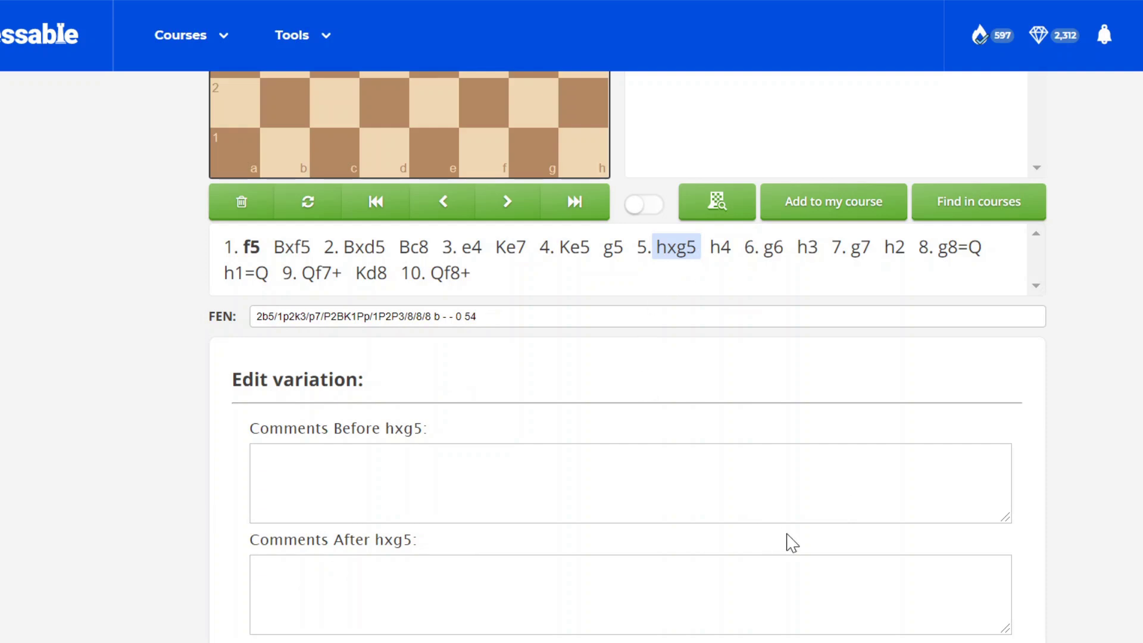
{"action": "scroll", "coordinate": [788, 541], "scroll_direction": "down", "scroll_amount": 7}
{"action": "left_click", "coordinate": [255, 461]}
{"action": "scroll", "coordinate": [671, 509], "scroll_direction": "up", "scroll_amount": 6}
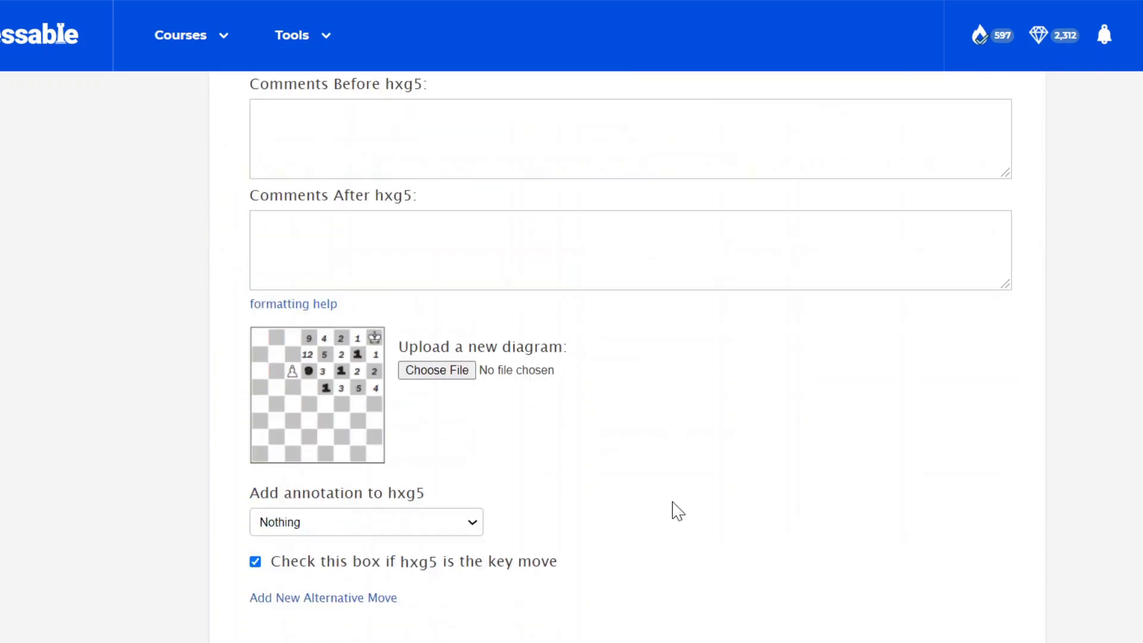
{"action": "scroll", "coordinate": [676, 509], "scroll_direction": "down", "scroll_amount": 10}
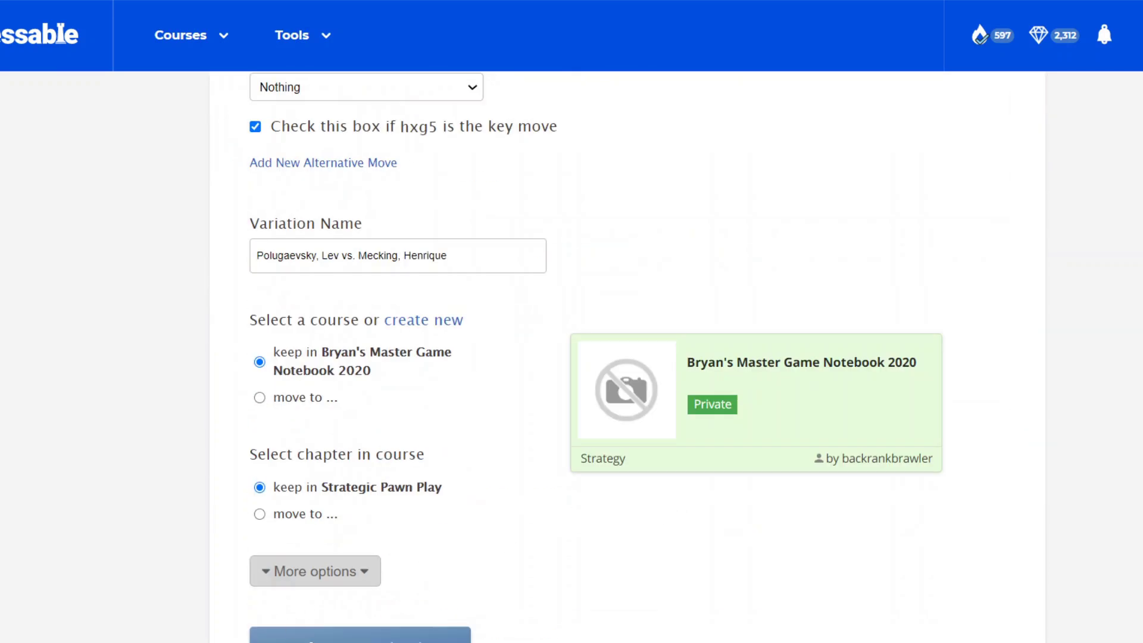
{"action": "scroll", "coordinate": [322, 551], "scroll_direction": "down", "scroll_amount": 3}
{"action": "left_click", "coordinate": [327, 454]}
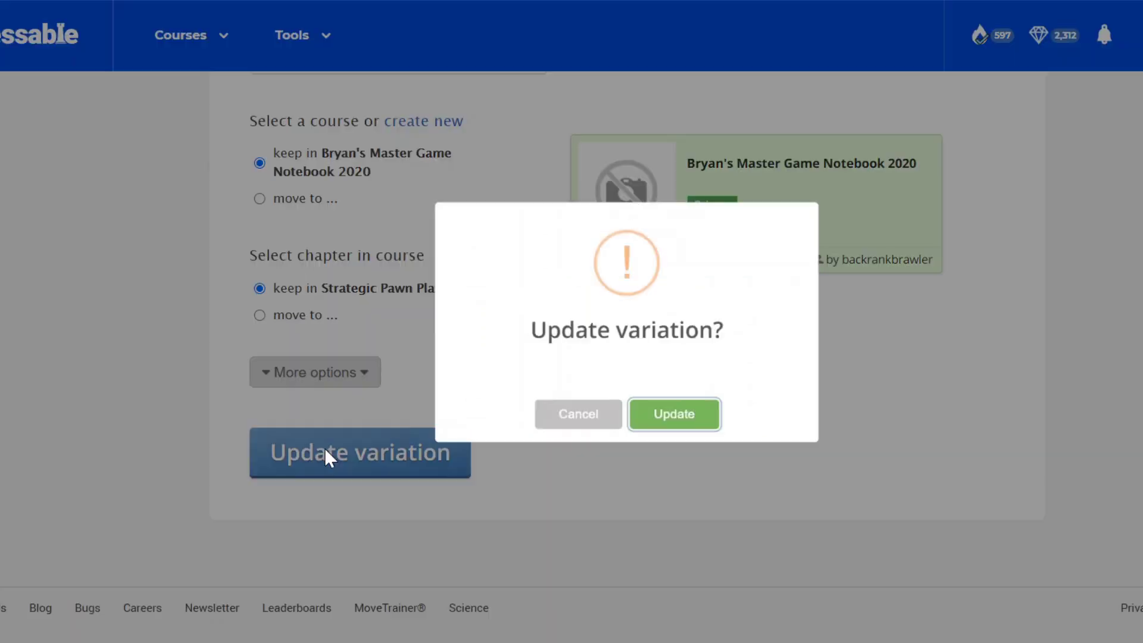
Confirm the variation update, then go to the chapter's game list and Owner Options.
{"action": "left_click", "coordinate": [712, 430]}
{"action": "left_click", "coordinate": [702, 441]}
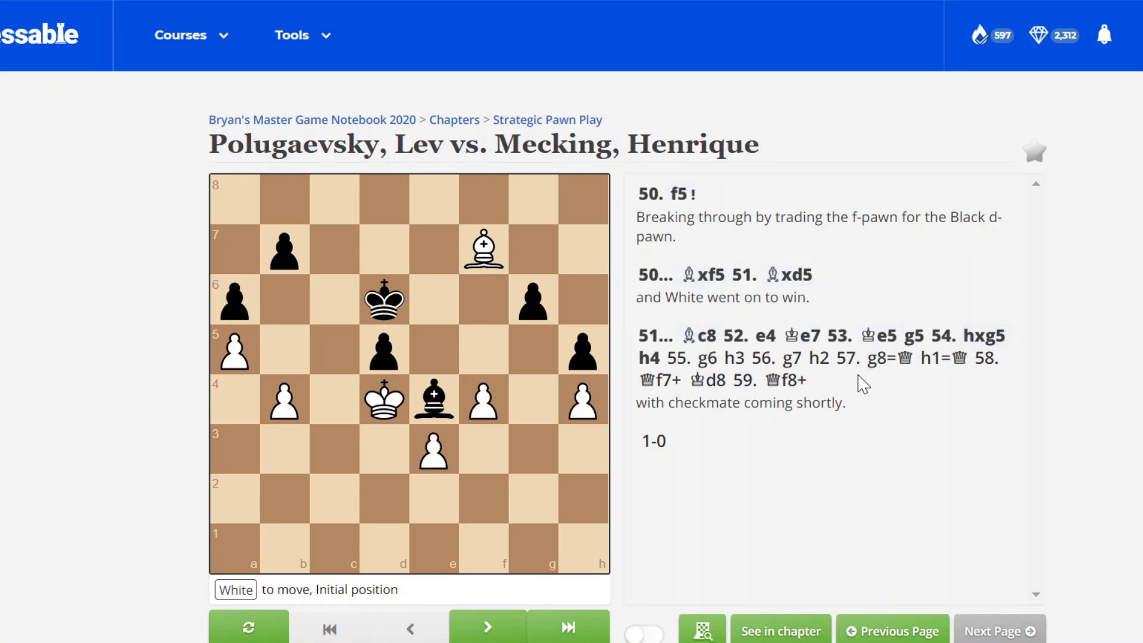
{"action": "scroll", "coordinate": [949, 403], "scroll_direction": "down", "scroll_amount": 3}
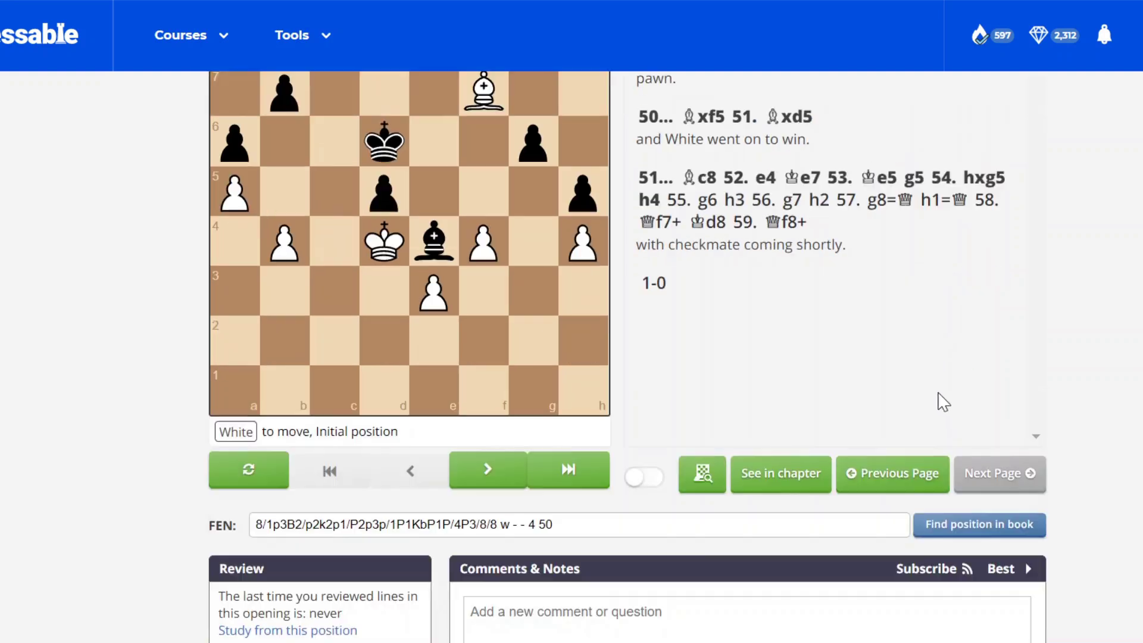
{"action": "scroll", "coordinate": [944, 403], "scroll_direction": "down", "scroll_amount": 1}
{"action": "left_click", "coordinate": [795, 415]}
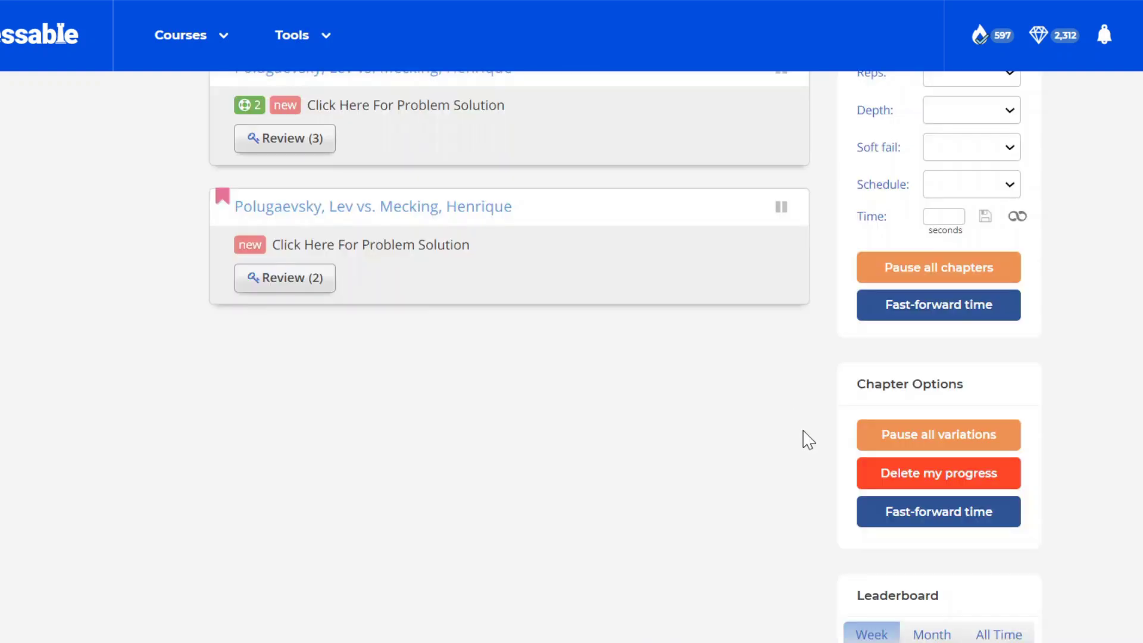
{"action": "scroll", "coordinate": [356, 384], "scroll_direction": "up", "scroll_amount": 4}
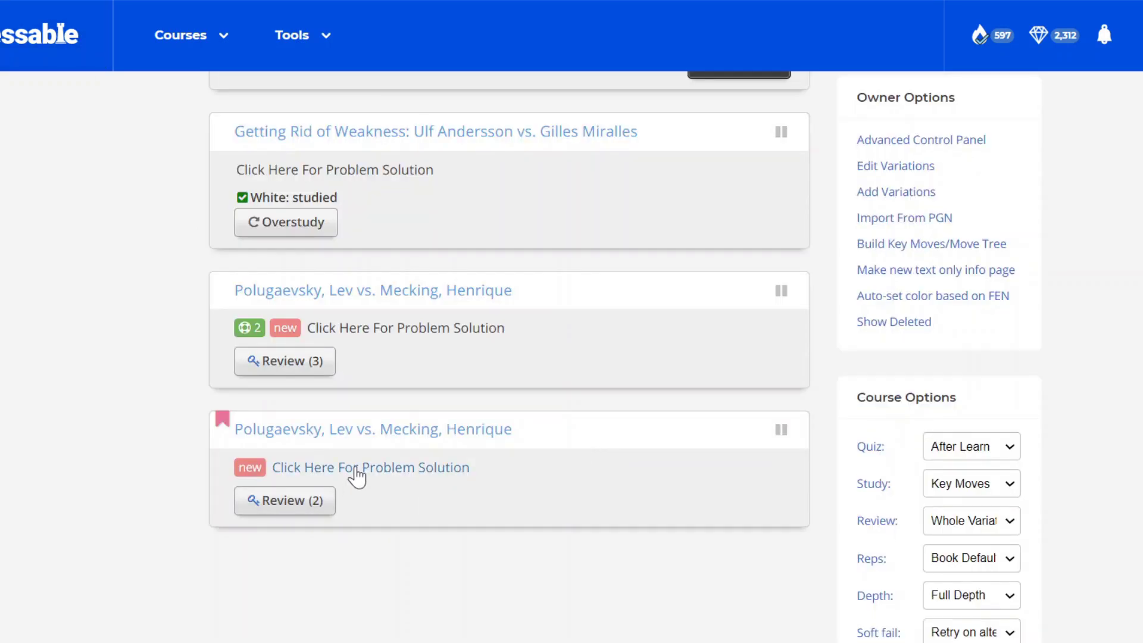
Review the last game by playing f5, Bxd5, e4, Ke5 and hxg5.
{"action": "left_click", "coordinate": [303, 504]}
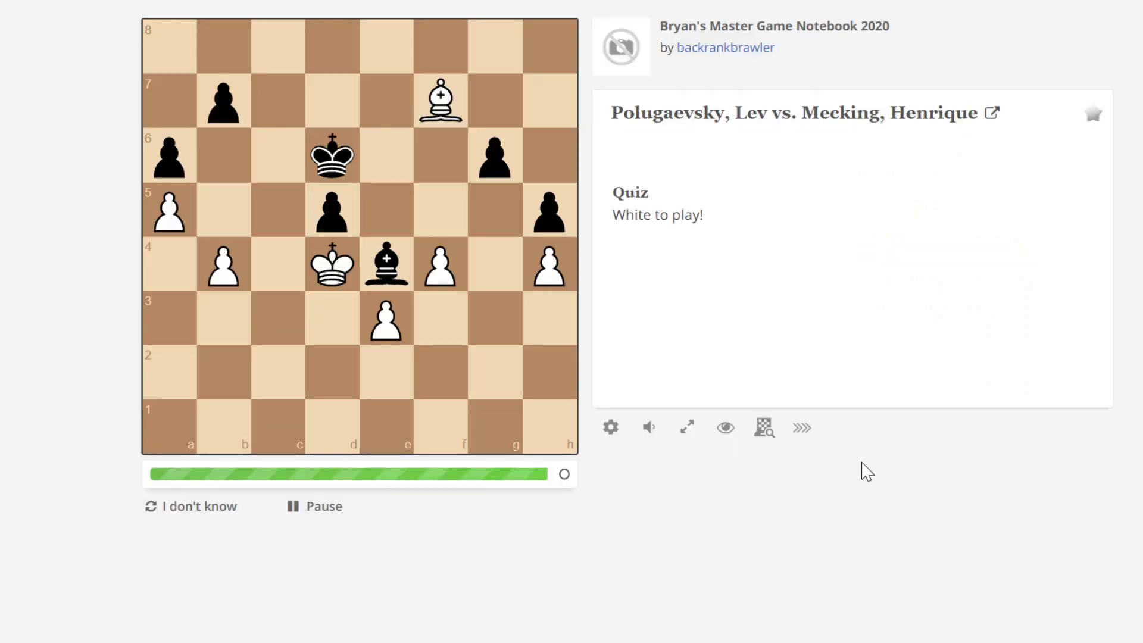
{"action": "left_click_drag", "start_coordinate": [446, 284], "coordinate": [440, 209]}
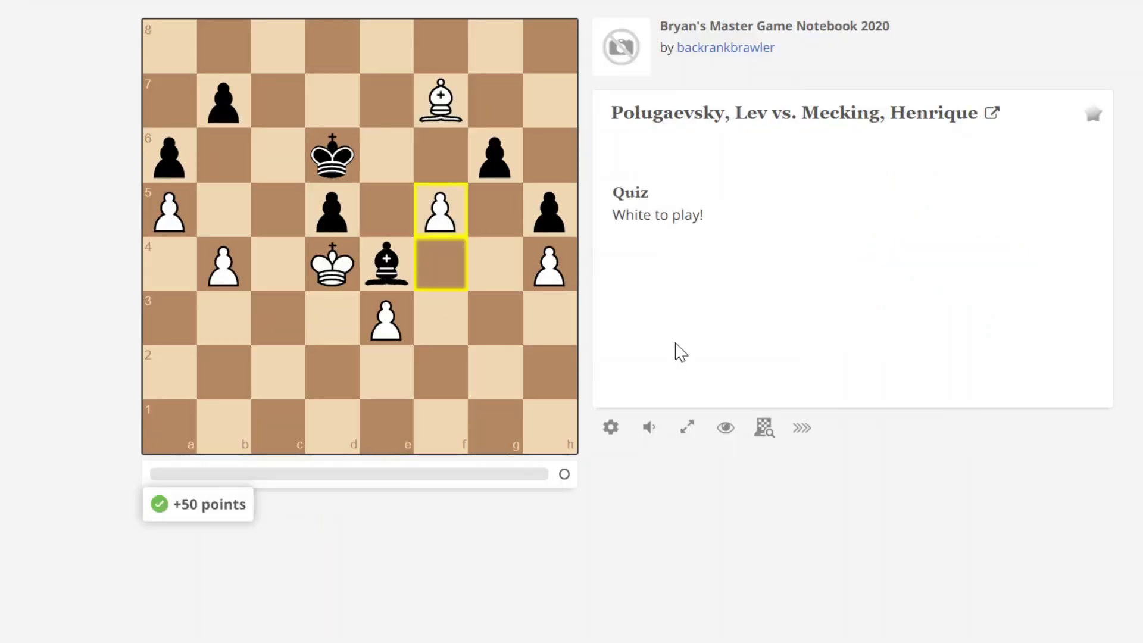
{"action": "left_click_drag", "start_coordinate": [440, 100], "coordinate": [332, 209]}
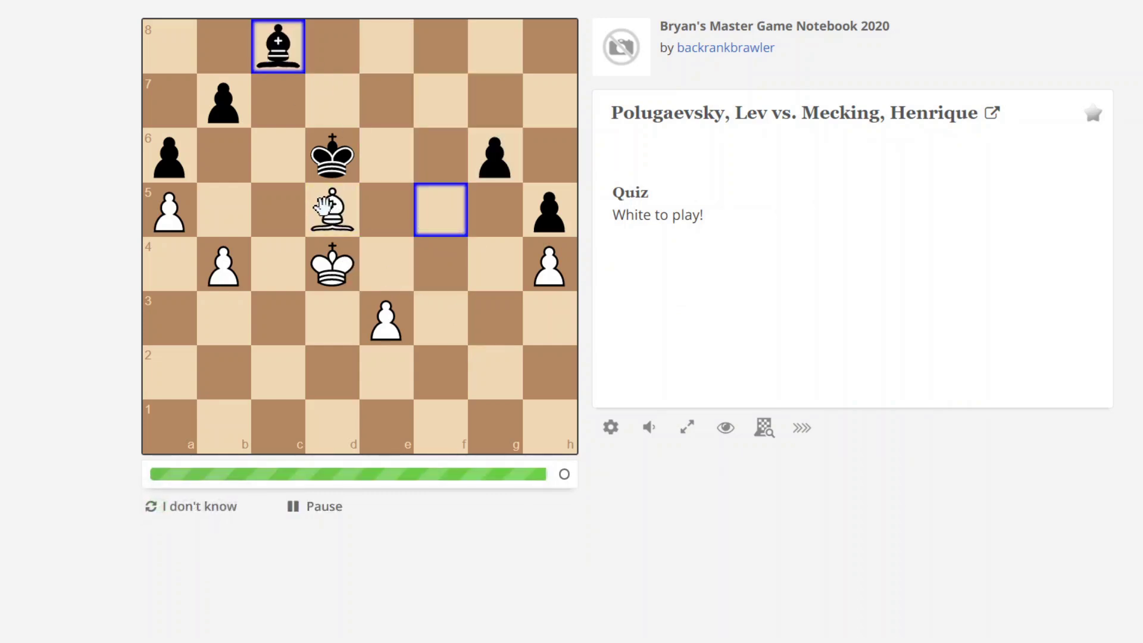
{"action": "left_click_drag", "start_coordinate": [386, 319], "coordinate": [387, 265]}
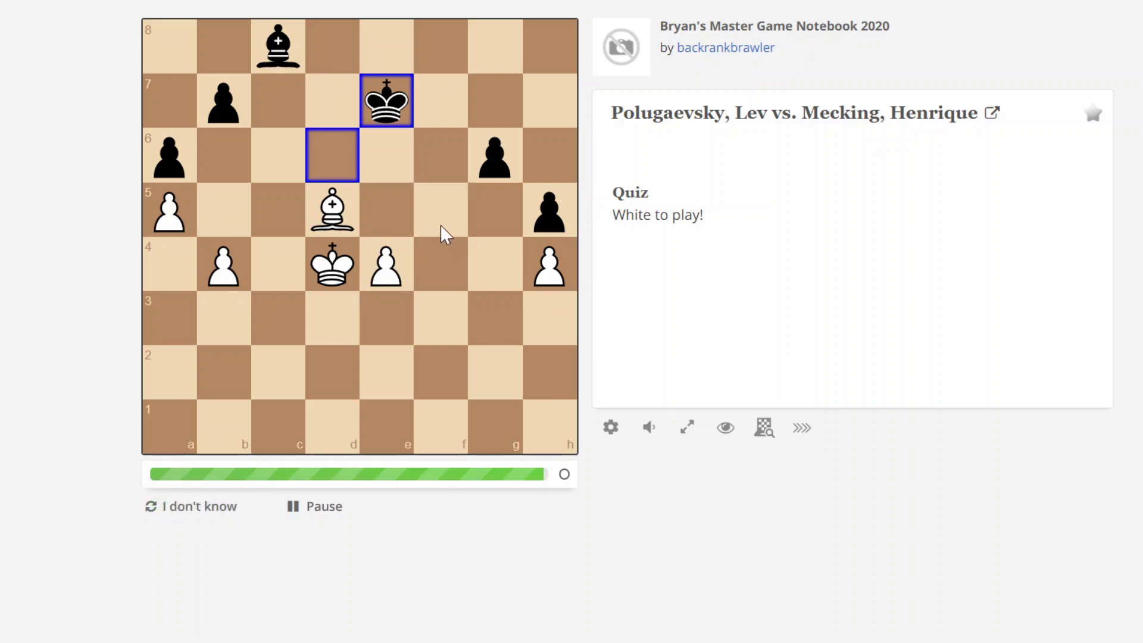
{"action": "left_click_drag", "start_coordinate": [349, 261], "coordinate": [390, 209]}
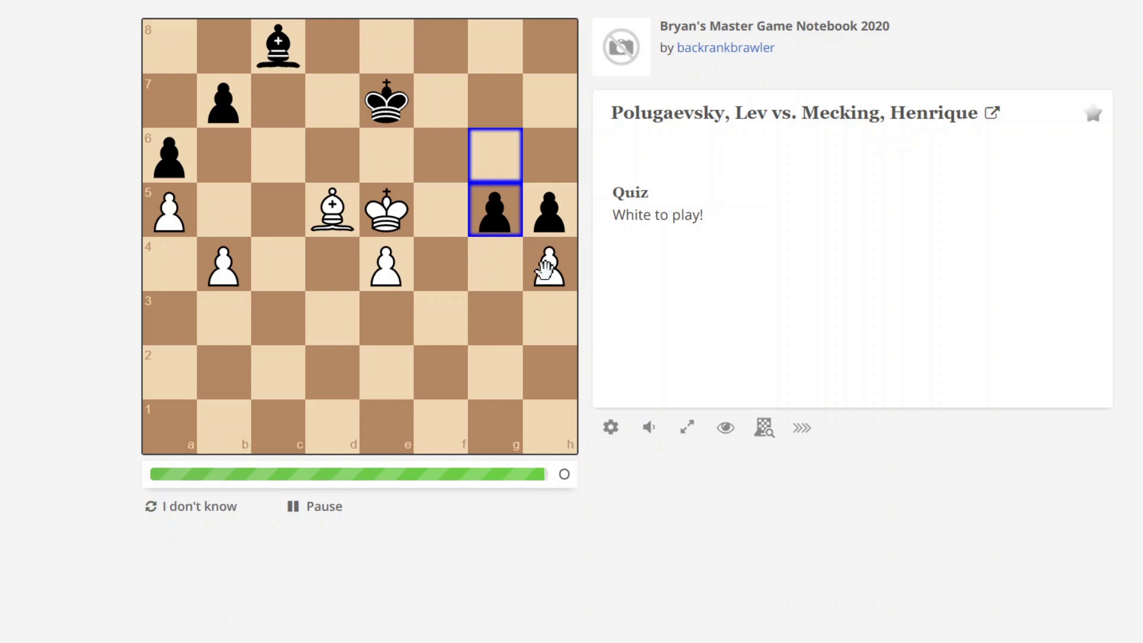
{"action": "left_click_drag", "start_coordinate": [547, 268], "coordinate": [494, 215]}
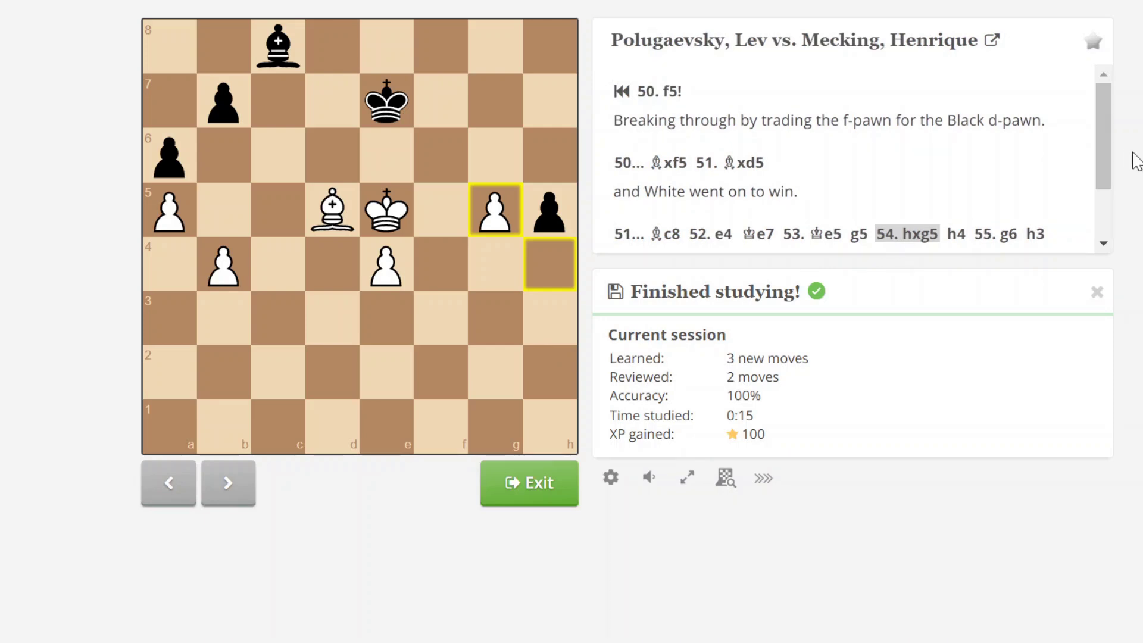
Scroll through the finished study session's notes.
{"action": "mouse_move", "coordinate": [1102, 167]}
{"action": "left_mouse_down"}
{"action": "mouse_move", "coordinate": [1110, 204]}
{"action": "mouse_move", "coordinate": [1113, 149]}
{"action": "left_mouse_up"}
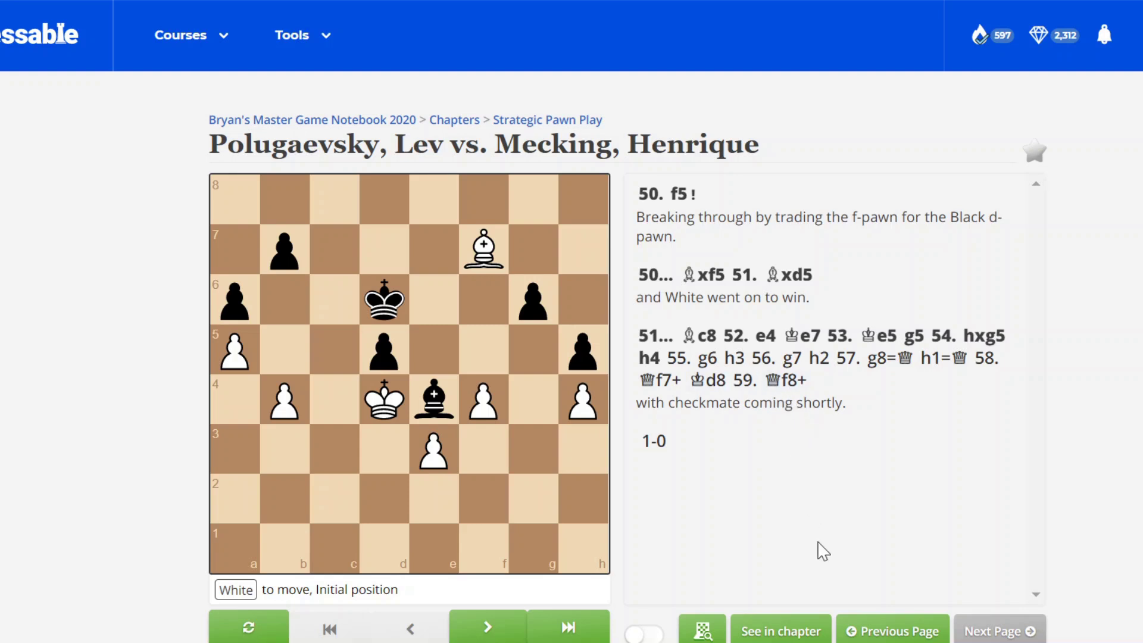
Reopen the Polugaevsky vs. Mecking variation from the chapter list, re-save it, and view it.
{"action": "left_click", "coordinate": [797, 631]}
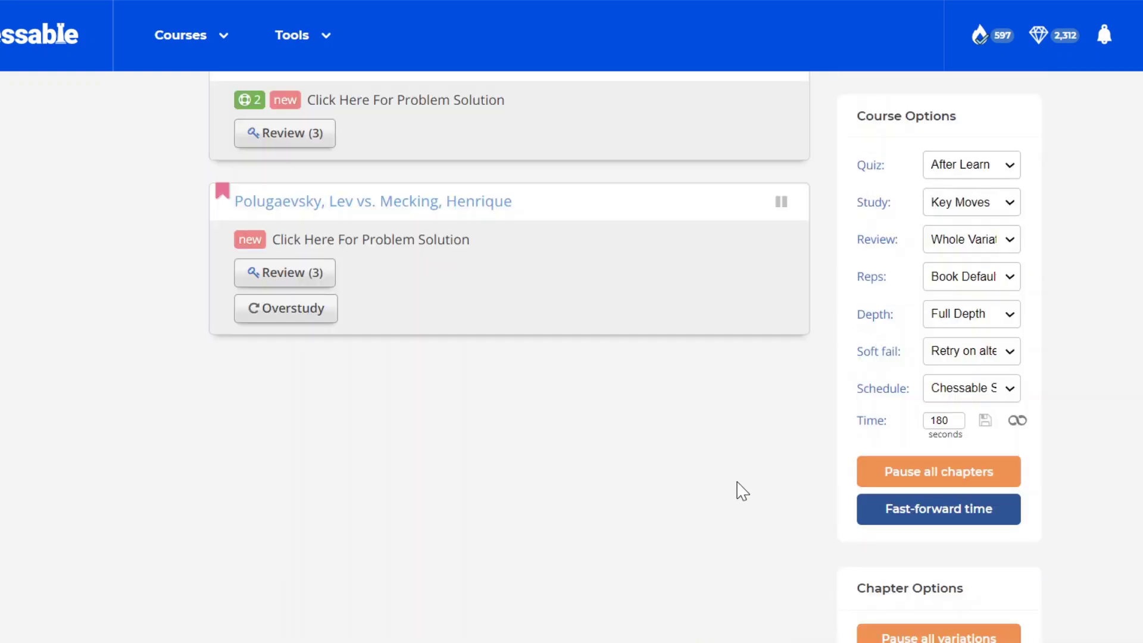
{"action": "left_click", "coordinate": [431, 203]}
{"action": "scroll", "coordinate": [577, 541], "scroll_direction": "down", "scroll_amount": 5}
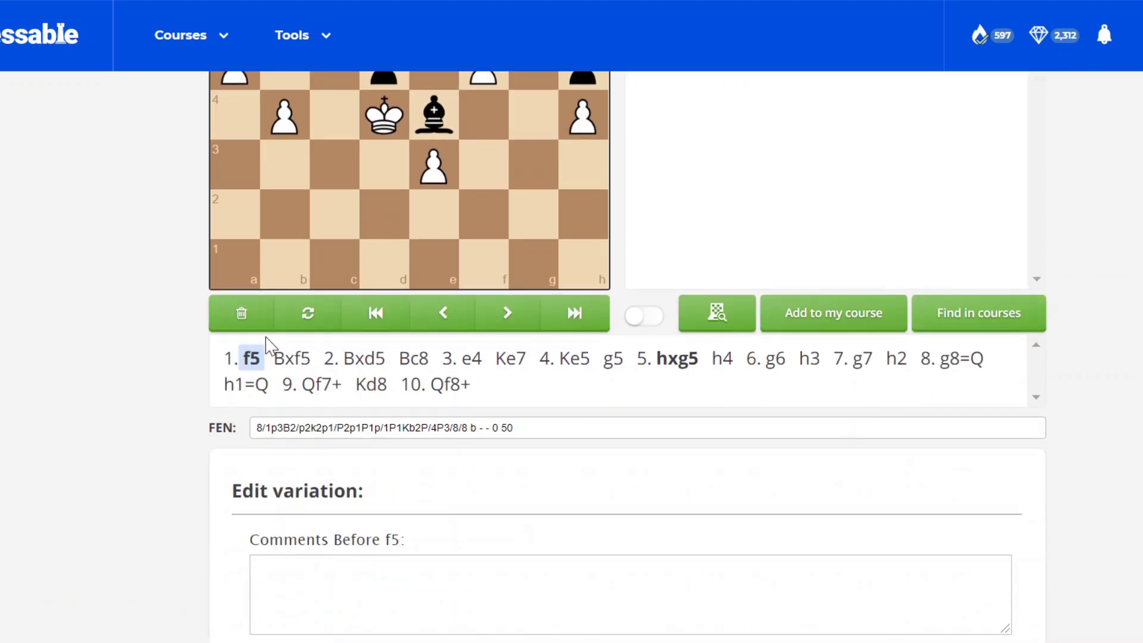
{"action": "scroll", "coordinate": [266, 345], "scroll_direction": "down", "scroll_amount": 5}
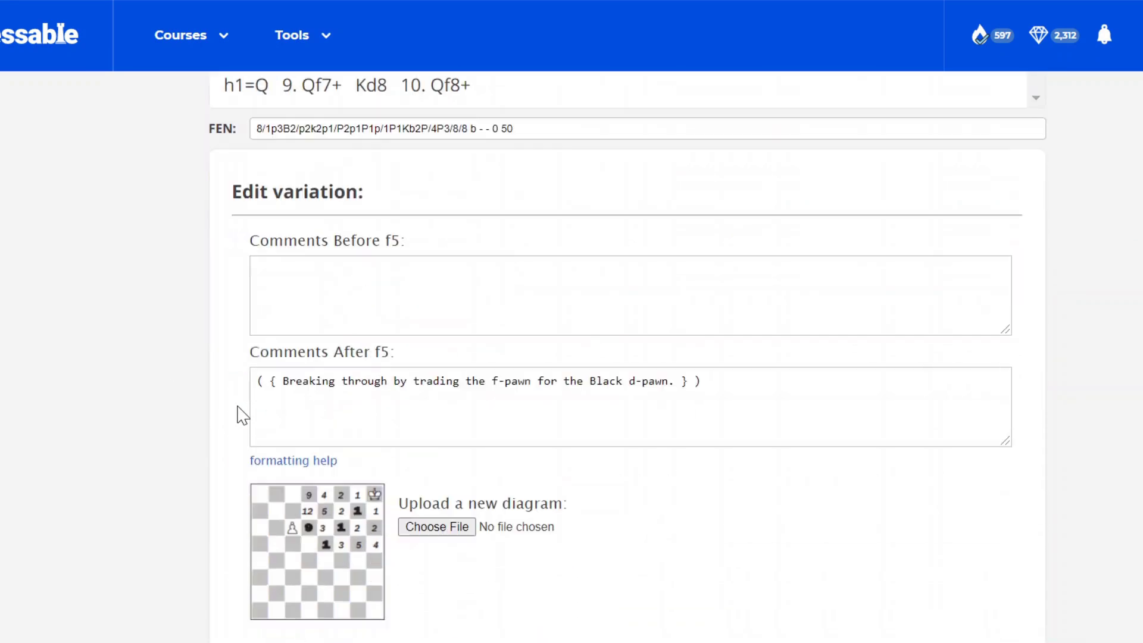
{"action": "scroll", "coordinate": [242, 415], "scroll_direction": "down", "scroll_amount": 5}
{"action": "scroll", "coordinate": [594, 462], "scroll_direction": "up", "scroll_amount": 11}
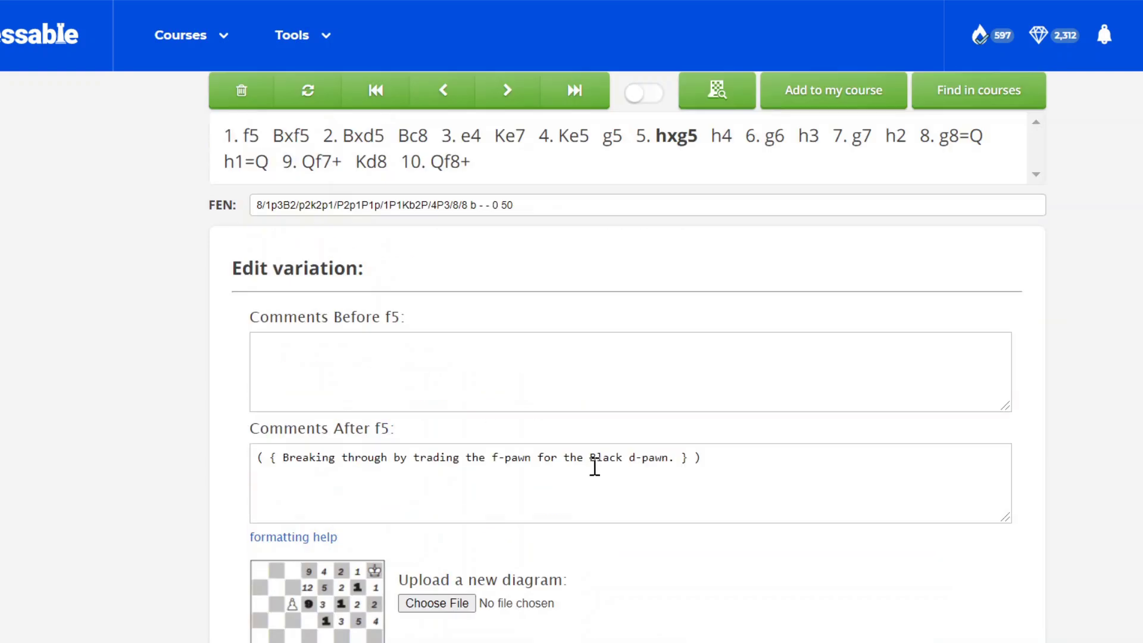
{"action": "scroll", "coordinate": [600, 490], "scroll_direction": "down", "scroll_amount": 16}
{"action": "left_click", "coordinate": [393, 560]}
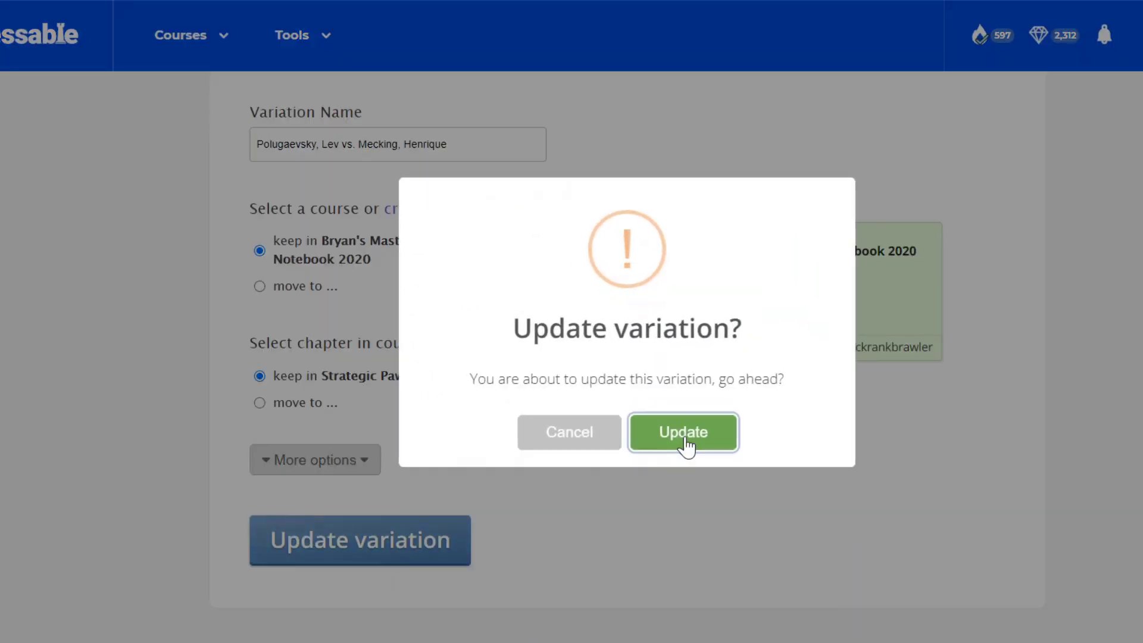
{"action": "left_click", "coordinate": [685, 438]}
{"action": "left_click", "coordinate": [708, 434]}
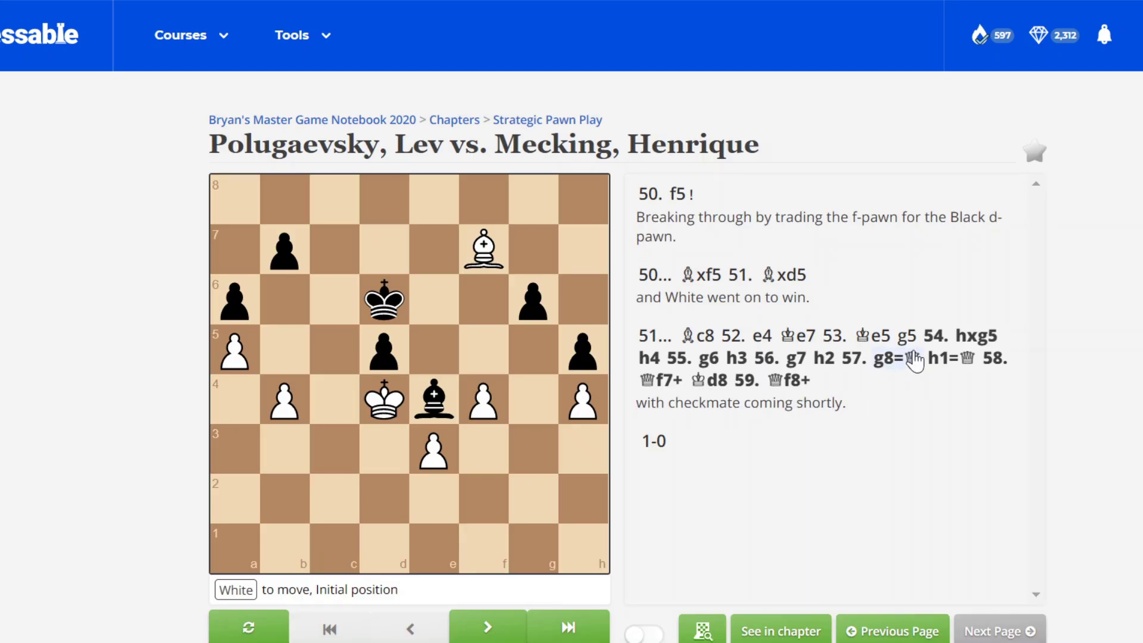
Jump the game board to the final move Qf8+ in the annotation panel.
{"action": "scroll", "coordinate": [858, 485], "scroll_direction": "down", "scroll_amount": 10}
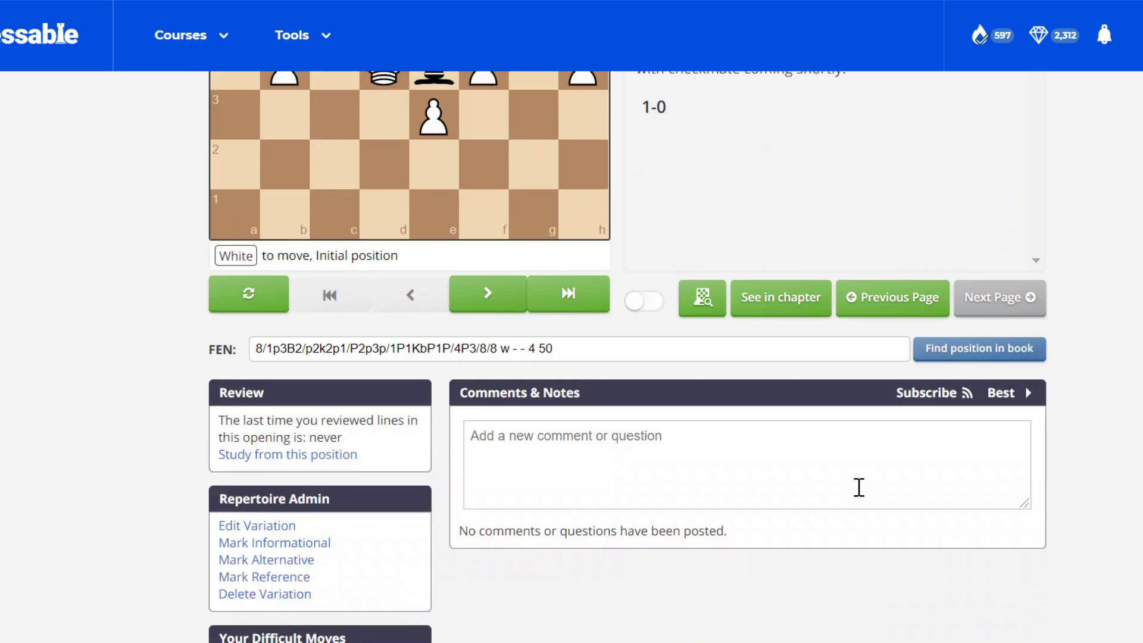
{"action": "scroll", "coordinate": [826, 485], "scroll_direction": "up", "scroll_amount": 9}
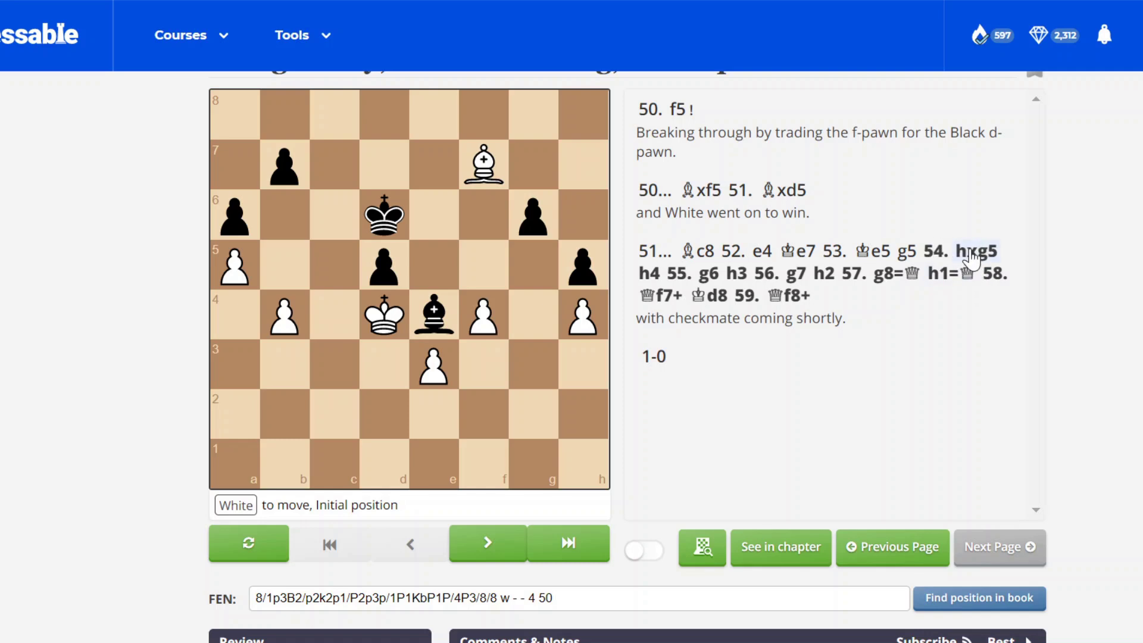
{"action": "scroll", "coordinate": [733, 494], "scroll_direction": "down", "scroll_amount": 8}
{"action": "scroll", "coordinate": [731, 499], "scroll_direction": "up", "scroll_amount": 8}
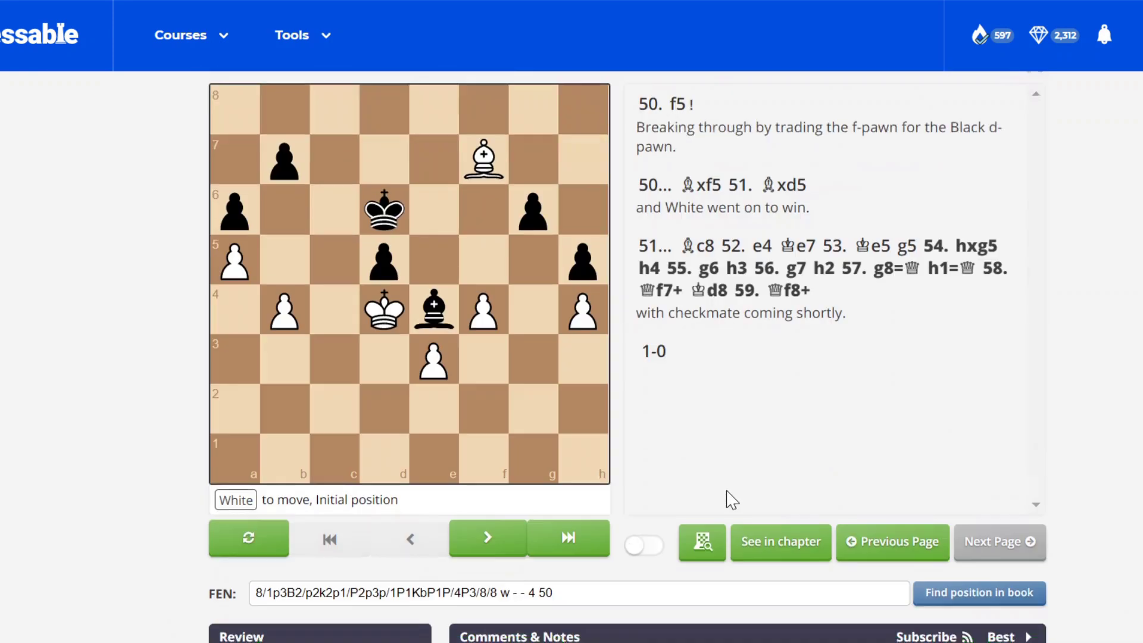
{"action": "left_click", "coordinate": [796, 293]}
{"action": "scroll", "coordinate": [824, 434], "scroll_direction": "down", "scroll_amount": 7}
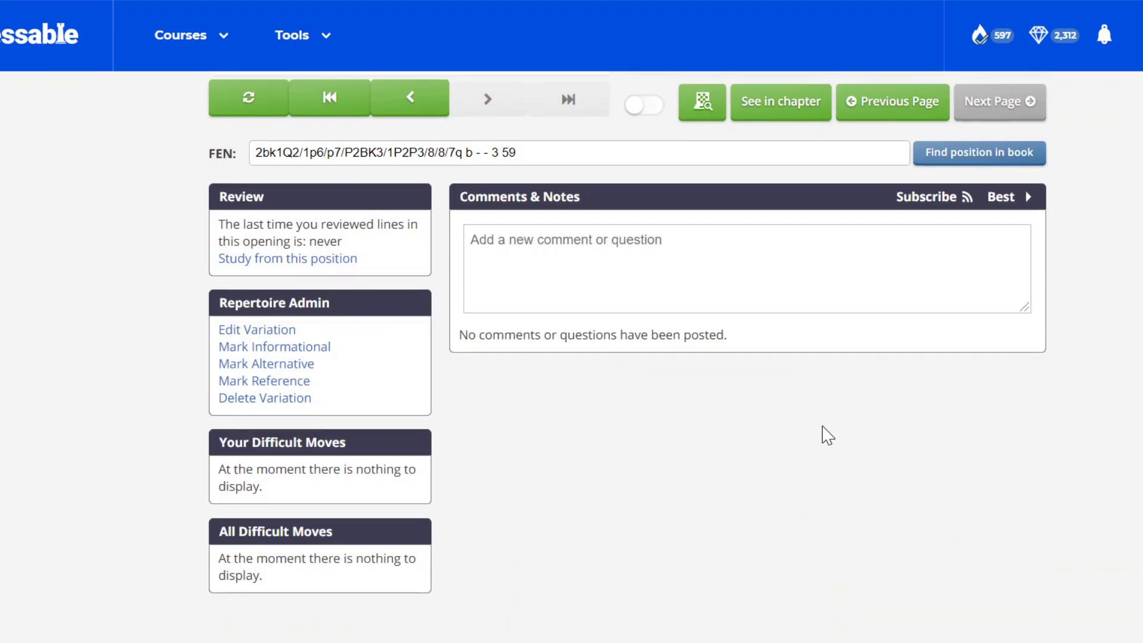
{"action": "scroll", "coordinate": [596, 417], "scroll_direction": "up", "scroll_amount": 2}
Re-save the variation through Edit Variation, confirm the update, and view the game.
{"action": "left_click", "coordinate": [229, 443]}
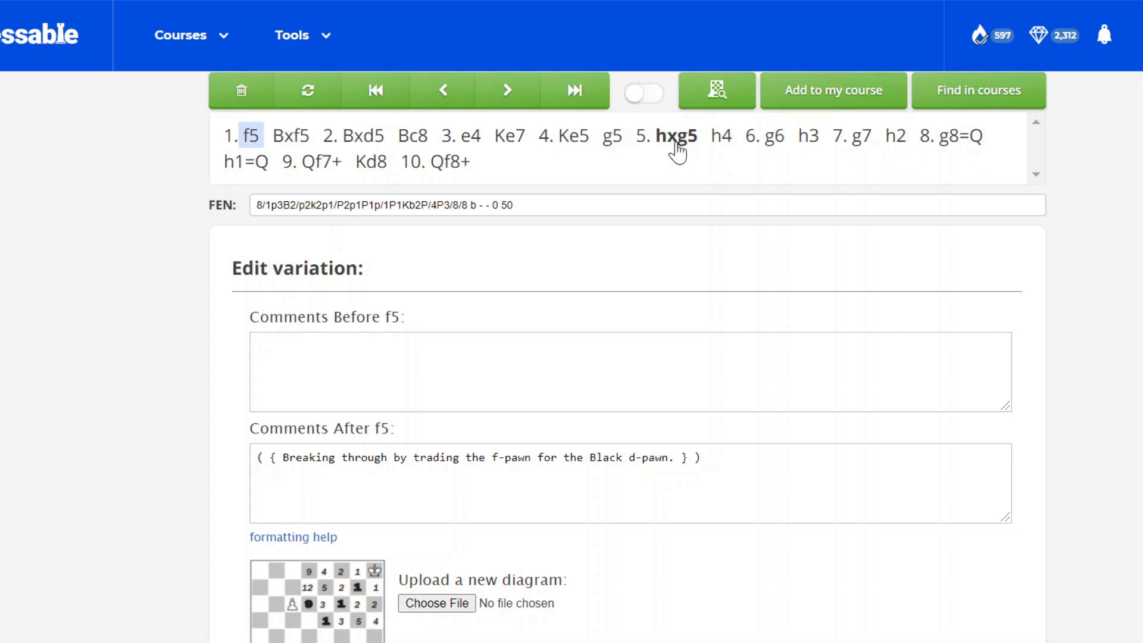
{"action": "scroll", "coordinate": [768, 331], "scroll_direction": "up", "scroll_amount": 5}
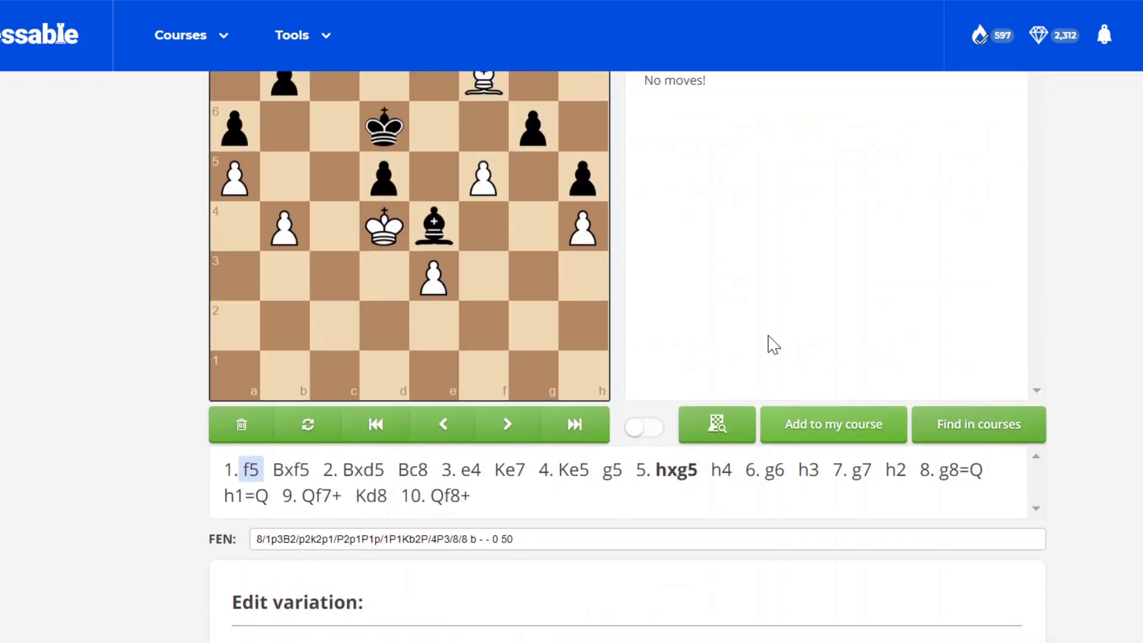
{"action": "scroll", "coordinate": [714, 435], "scroll_direction": "up", "scroll_amount": 3}
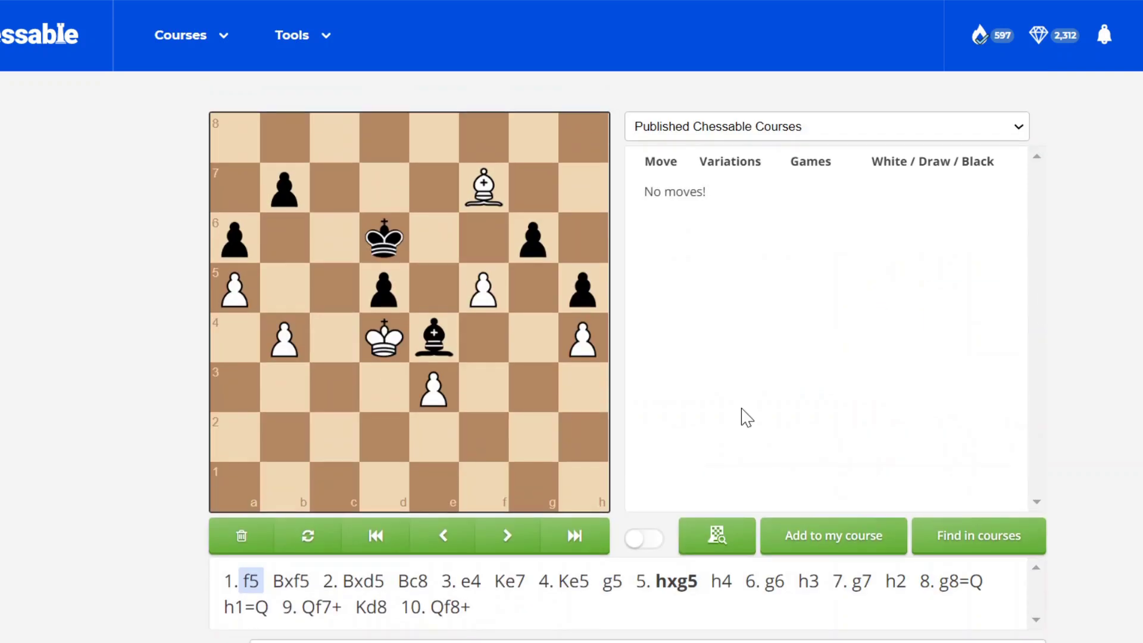
{"action": "scroll", "coordinate": [743, 416], "scroll_direction": "down", "scroll_amount": 10}
{"action": "scroll", "coordinate": [742, 416], "scroll_direction": "down", "scroll_amount": 8}
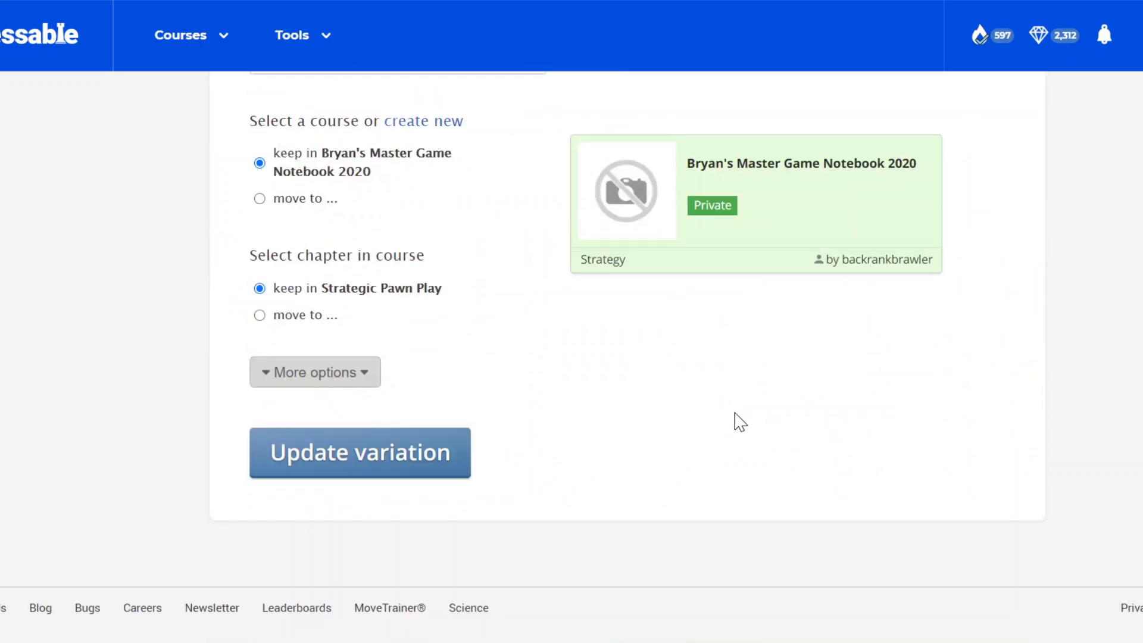
{"action": "left_click", "coordinate": [395, 458]}
{"action": "left_click", "coordinate": [698, 427]}
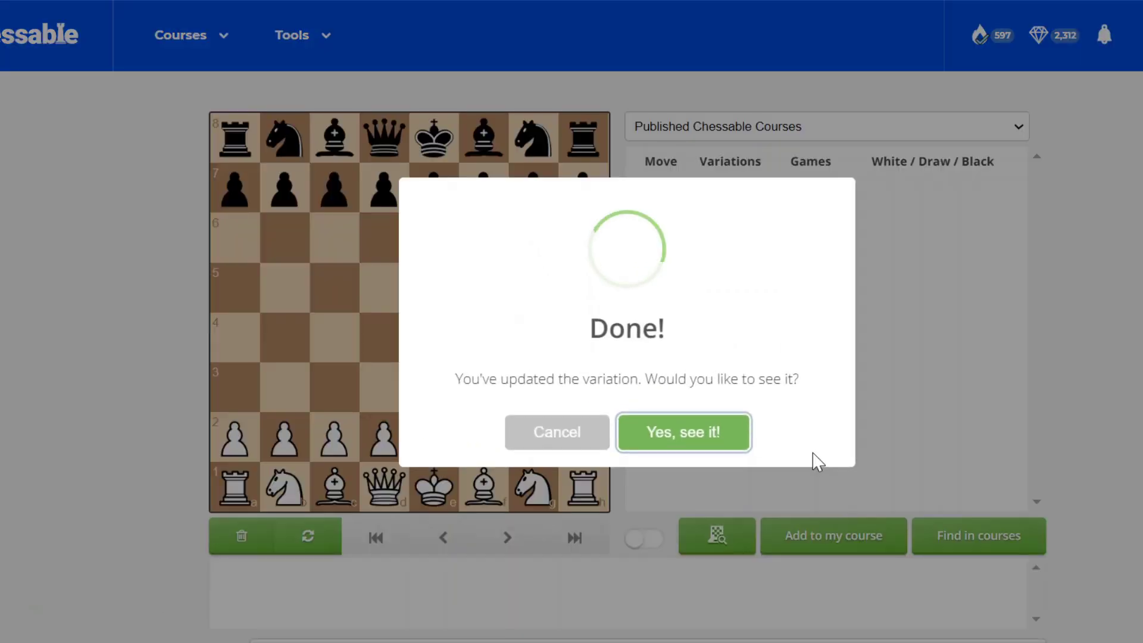
{"action": "left_click", "coordinate": [715, 436]}
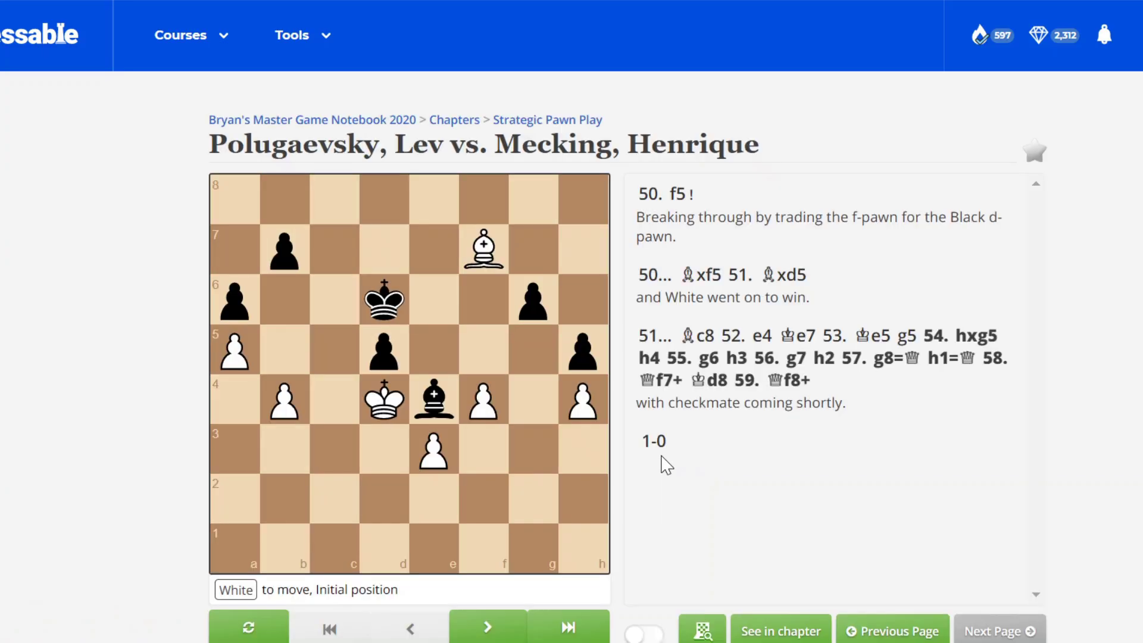
Show the Polugaevsky–Mecking game in its chapter and start its review quiz.
{"action": "scroll", "coordinate": [667, 464], "scroll_direction": "down", "scroll_amount": 7}
{"action": "scroll", "coordinate": [667, 464], "scroll_direction": "up", "scroll_amount": 4}
{"action": "scroll", "coordinate": [685, 488], "scroll_direction": "up", "scroll_amount": 3}
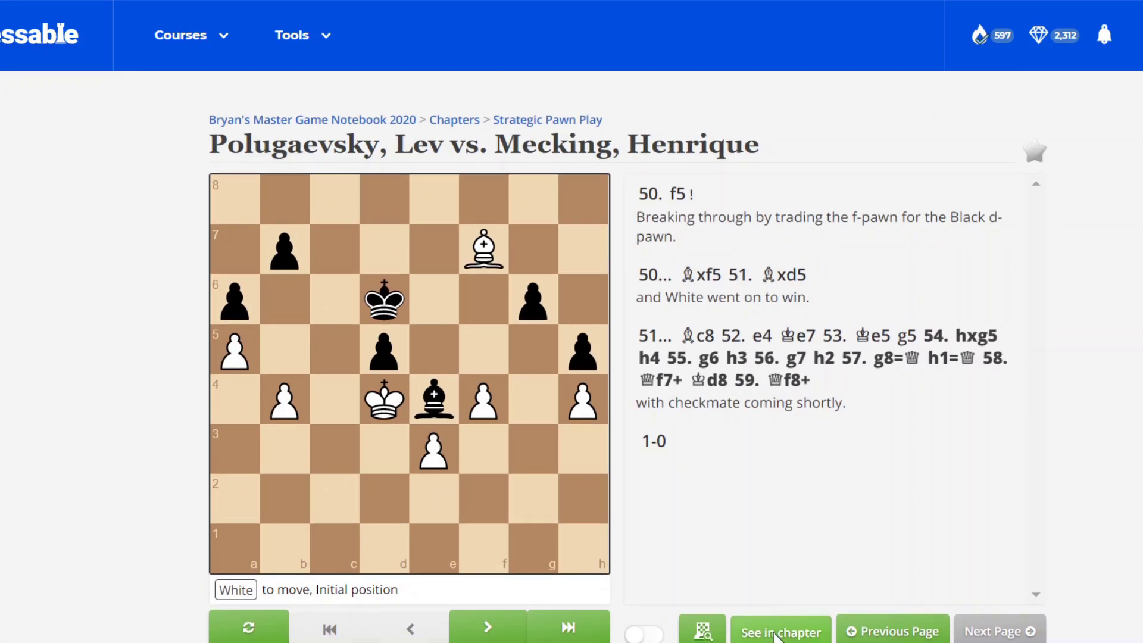
{"action": "left_click", "coordinate": [768, 628]}
{"action": "left_click", "coordinate": [277, 285]}
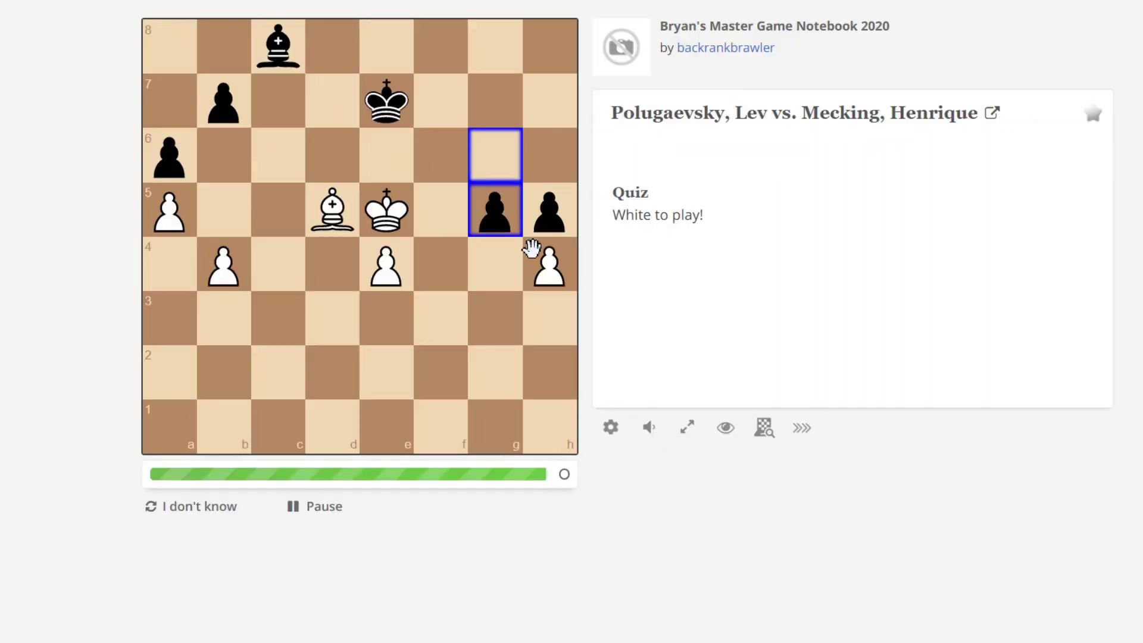
Answer the quiz with hxg5 capturing on g5, then leave the finished session.
{"action": "left_click_drag", "start_coordinate": [530, 248], "coordinate": [495, 210]}
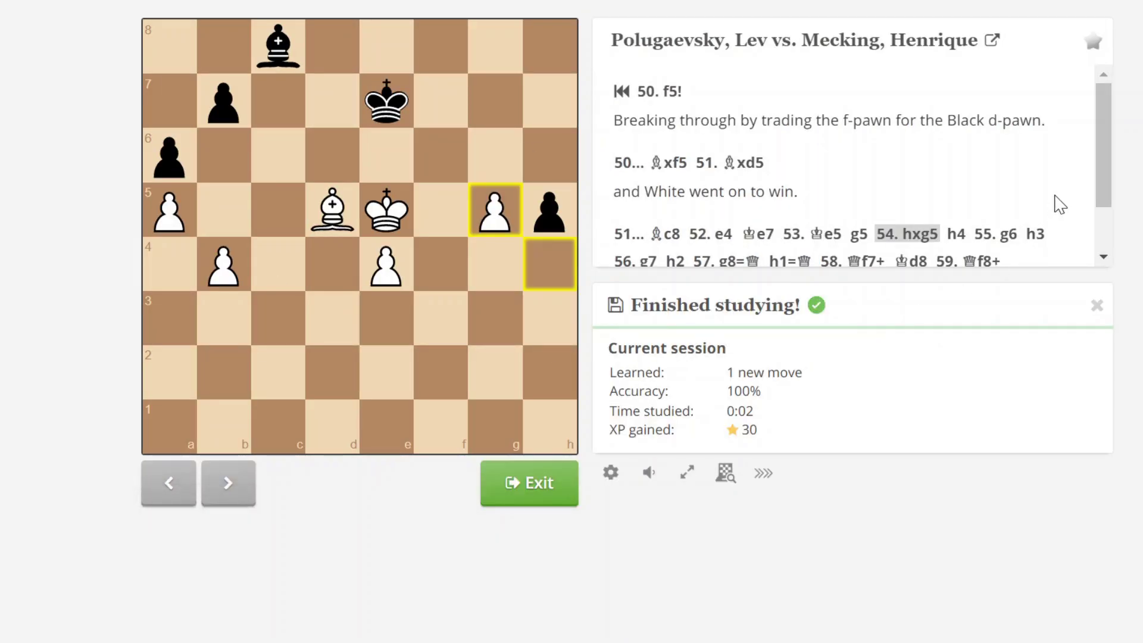
{"action": "mouse_move", "coordinate": [1105, 152]}
{"action": "left_mouse_down"}
{"action": "mouse_move", "coordinate": [1108, 184]}
{"action": "mouse_move", "coordinate": [1107, 153]}
{"action": "left_mouse_up"}
{"action": "left_click", "coordinate": [539, 504]}
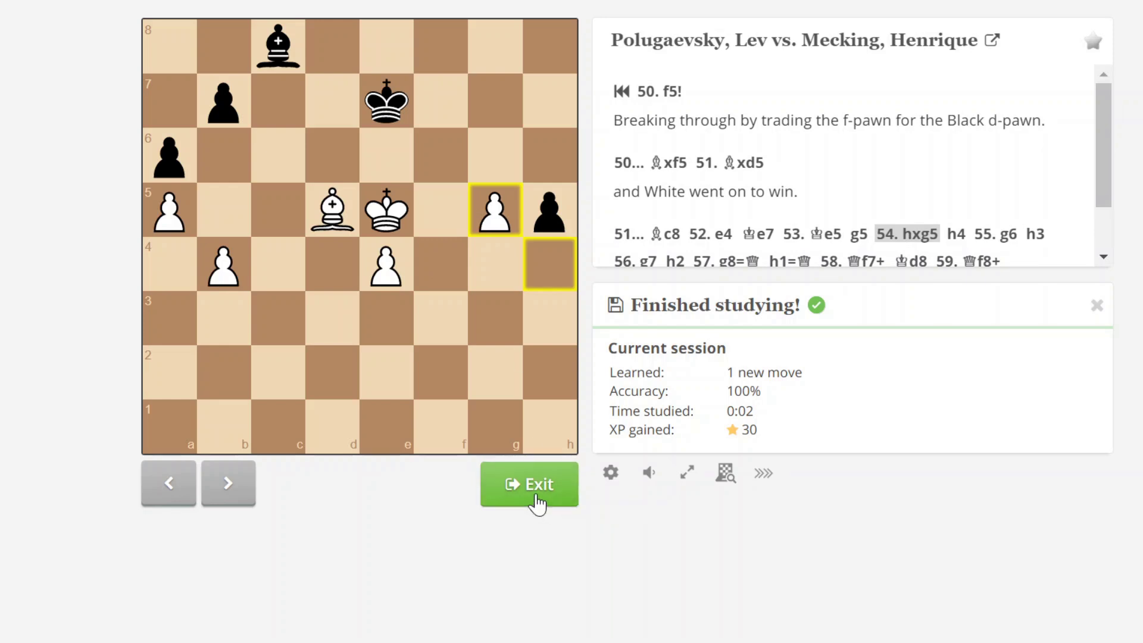
Return to the dashboard via the Chessable logo and open Lifetime Repertoires: The Nimzo-Ragozin.
{"action": "scroll", "coordinate": [706, 461], "scroll_direction": "up", "scroll_amount": 4}
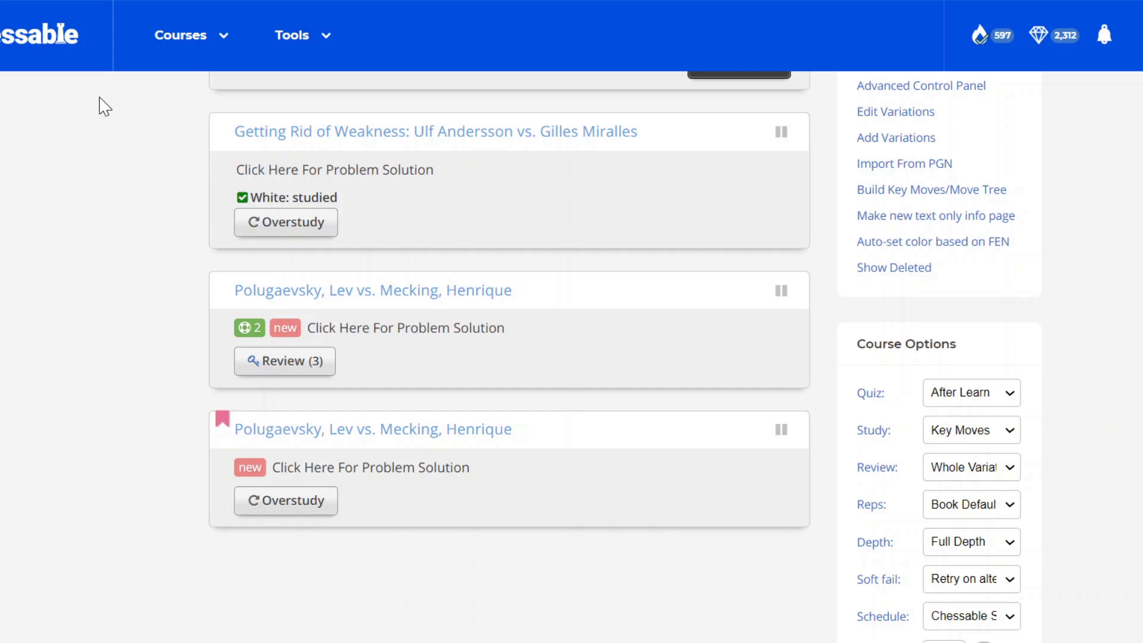
{"action": "left_click", "coordinate": [20, 30]}
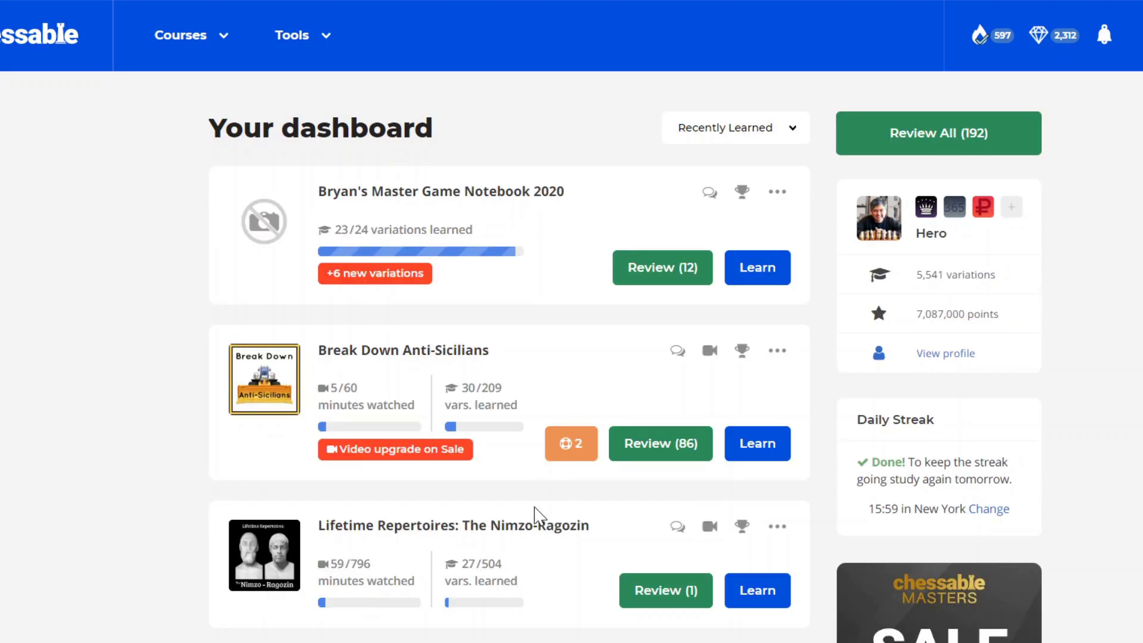
{"action": "left_click", "coordinate": [533, 524]}
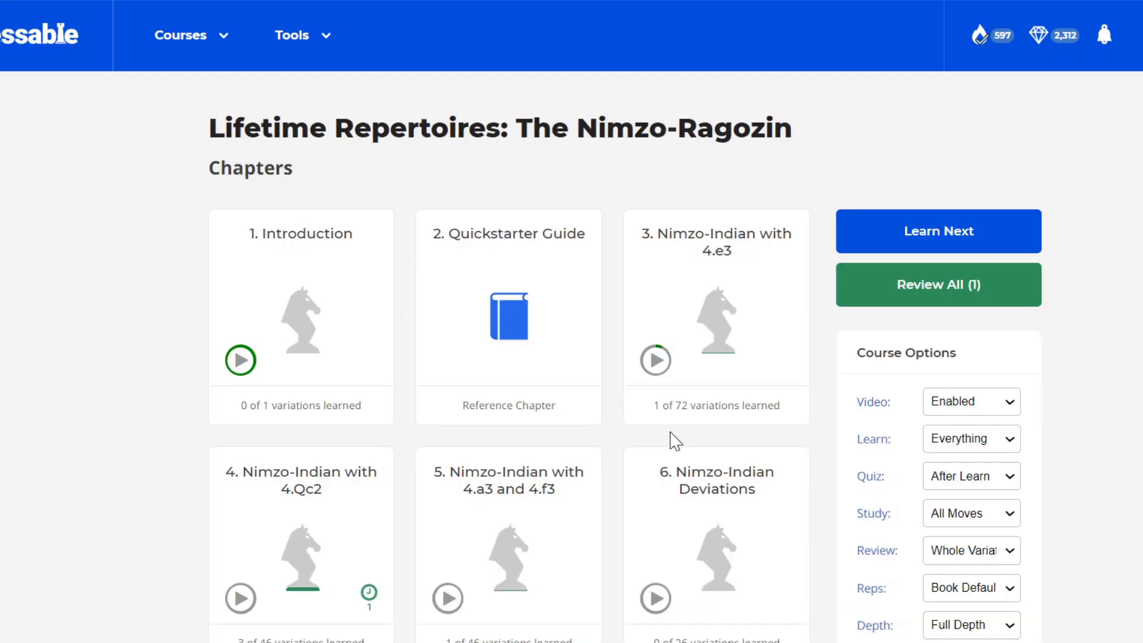
Open chapter '3. Nimzo-Indian with 4.e3' and scroll to its 5.Nge2 Variations 1 and 2.
{"action": "left_click", "coordinate": [759, 348]}
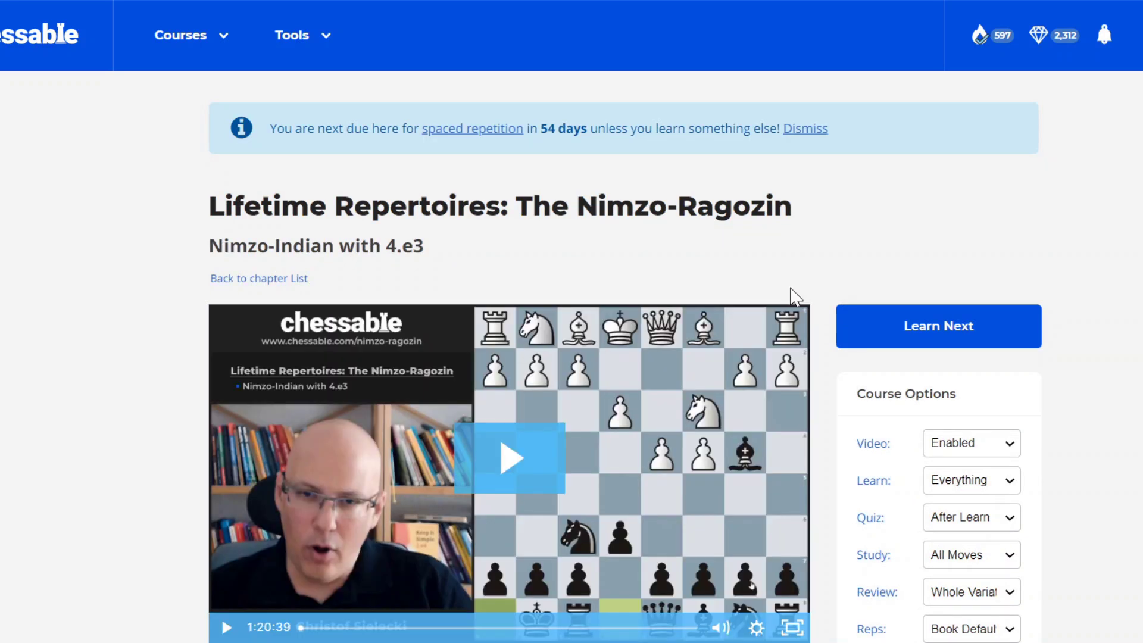
{"action": "scroll", "coordinate": [820, 321], "scroll_direction": "down", "scroll_amount": 7}
{"action": "scroll", "coordinate": [816, 319], "scroll_direction": "down", "scroll_amount": 2}
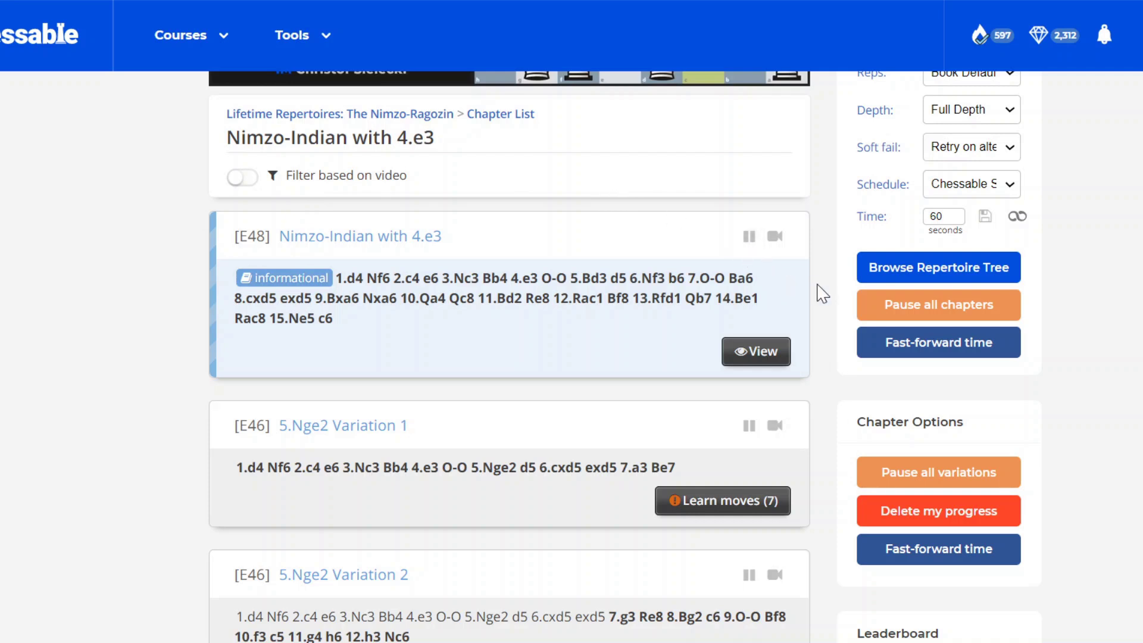
{"action": "scroll", "coordinate": [822, 292], "scroll_direction": "up", "scroll_amount": 4}
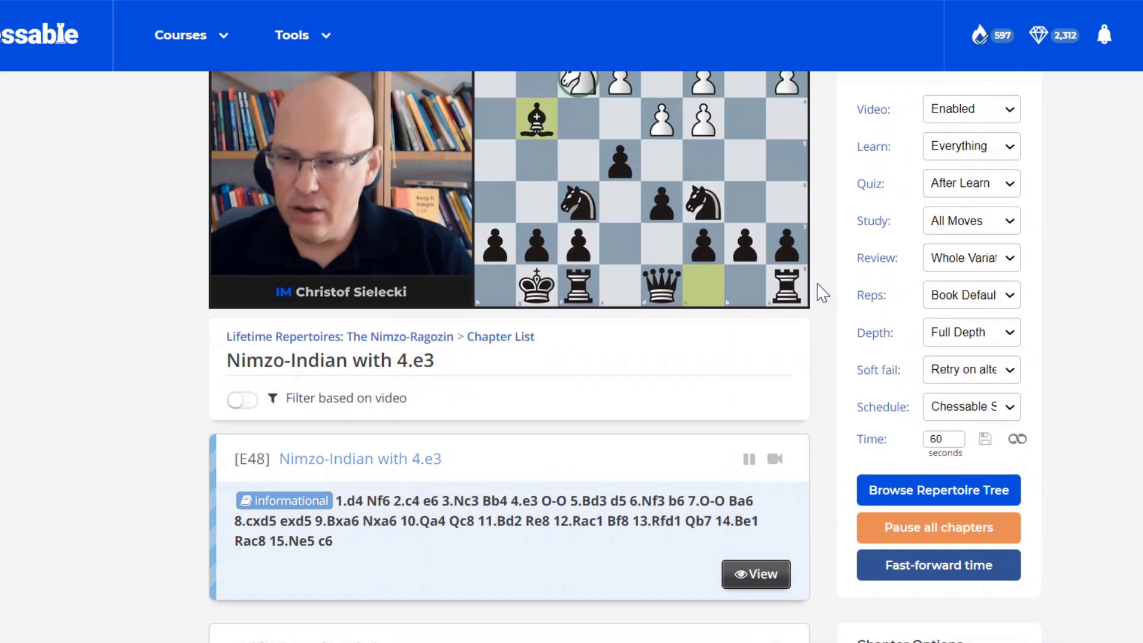
{"action": "scroll", "coordinate": [822, 292], "scroll_direction": "down", "scroll_amount": 4}
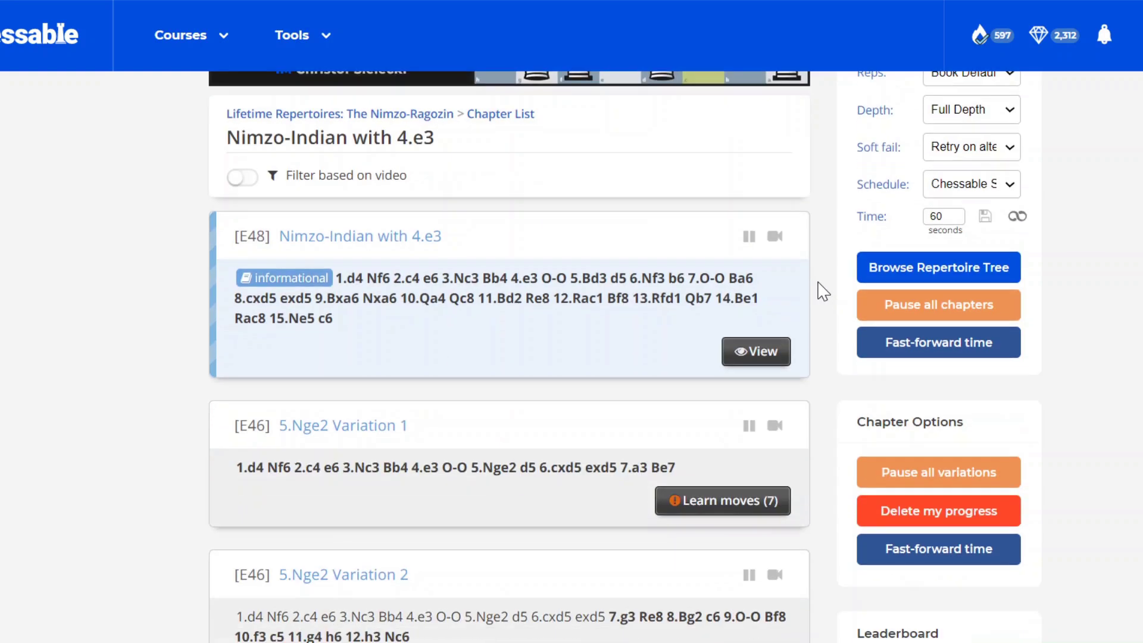
{"action": "scroll", "coordinate": [833, 271], "scroll_direction": "down", "scroll_amount": 2}
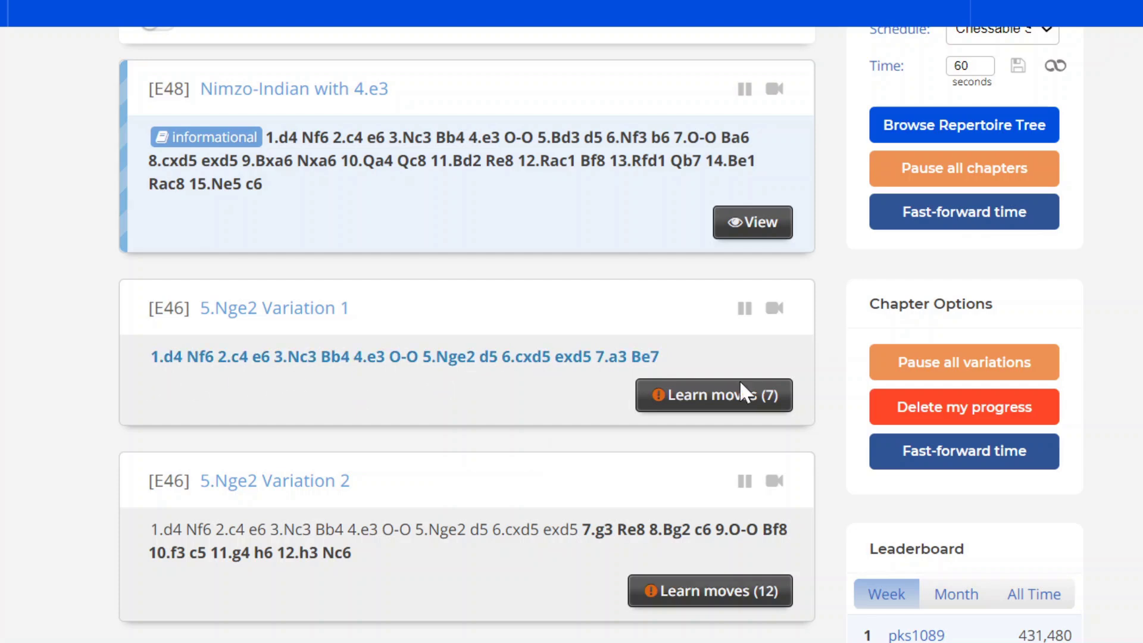
{"action": "scroll", "coordinate": [1072, 312], "scroll_direction": "up", "scroll_amount": 7}
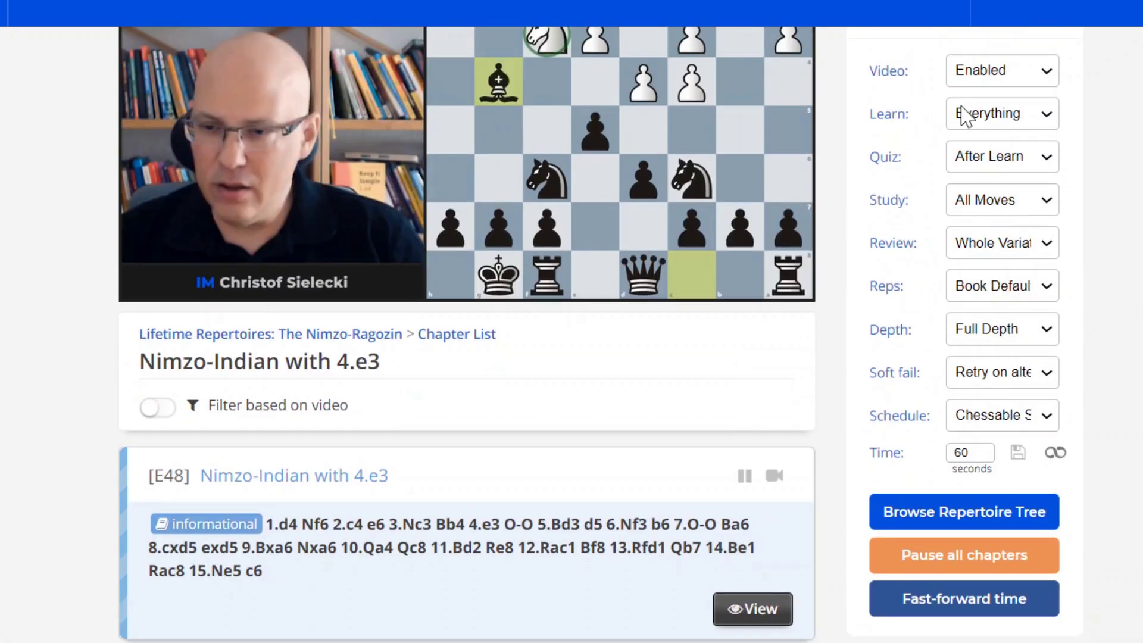
{"action": "left_click", "coordinate": [971, 209]}
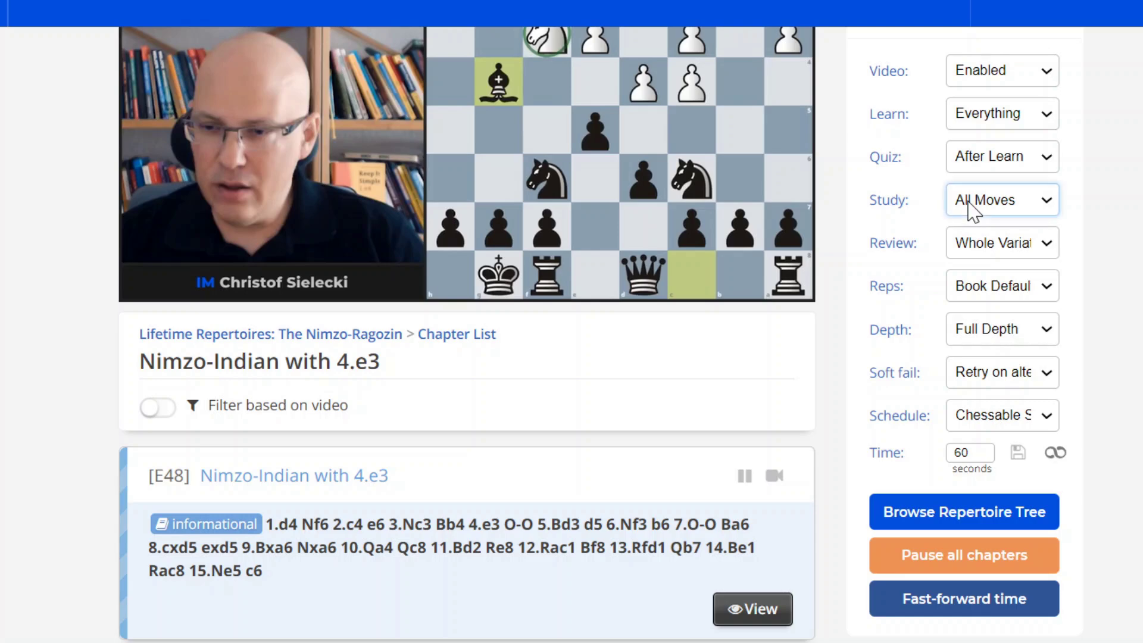
{"action": "scroll", "coordinate": [466, 333], "scroll_direction": "down", "scroll_amount": 11}
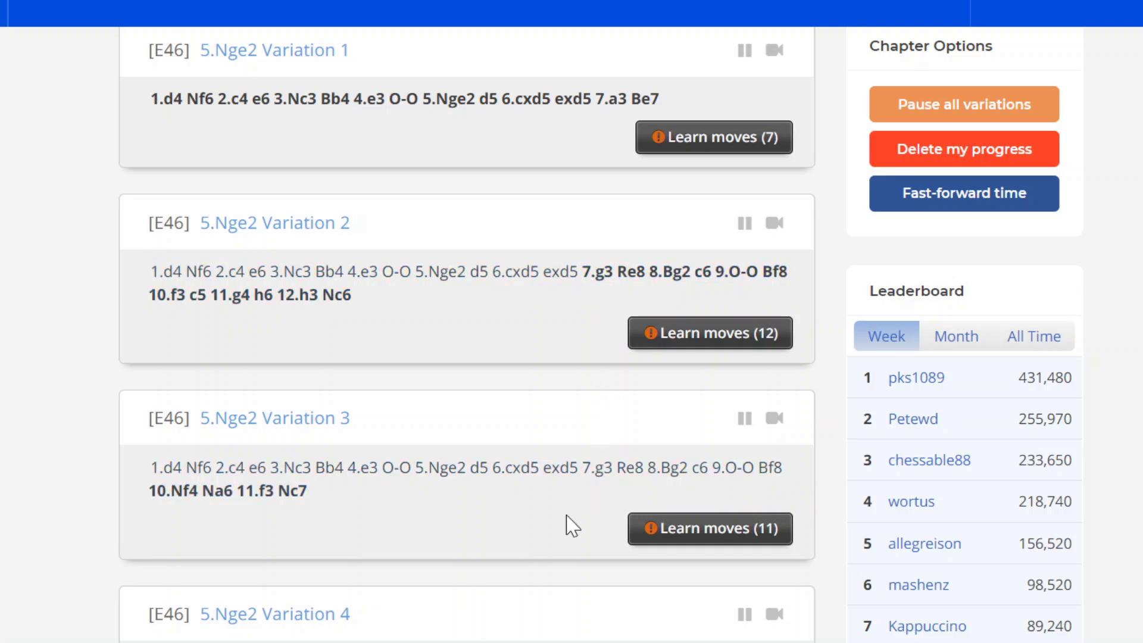
{"action": "scroll", "coordinate": [554, 515], "scroll_direction": "down", "scroll_amount": 2}
{"action": "scroll", "coordinate": [553, 511], "scroll_direction": "down", "scroll_amount": 2}
{"action": "scroll", "coordinate": [594, 280], "scroll_direction": "up", "scroll_amount": 2}
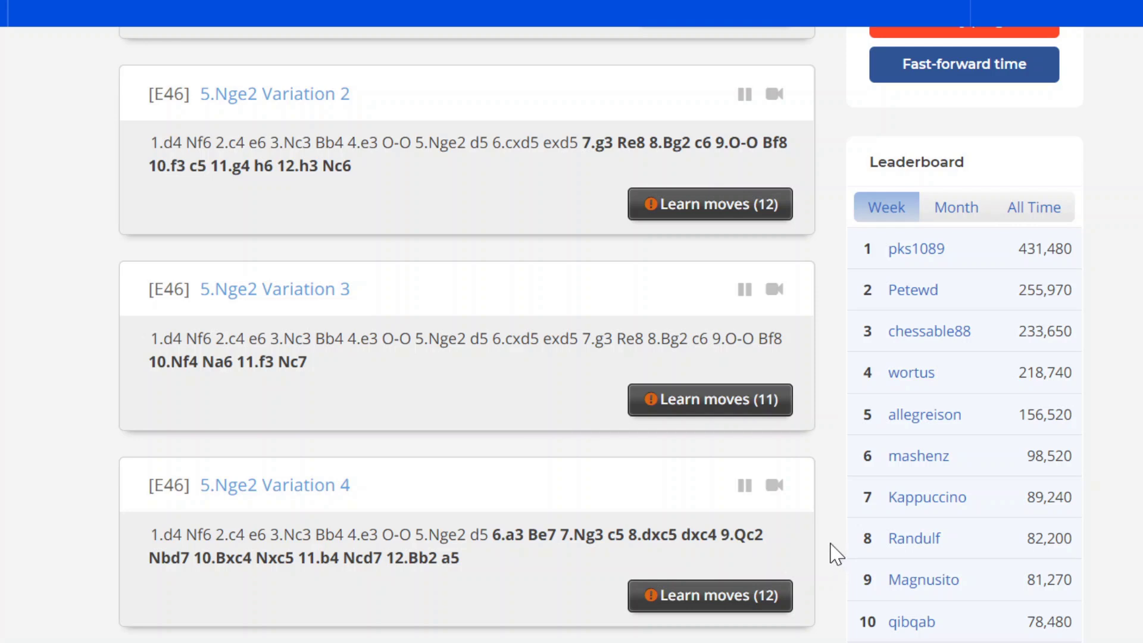
{"action": "scroll", "coordinate": [838, 555], "scroll_direction": "down", "scroll_amount": 2}
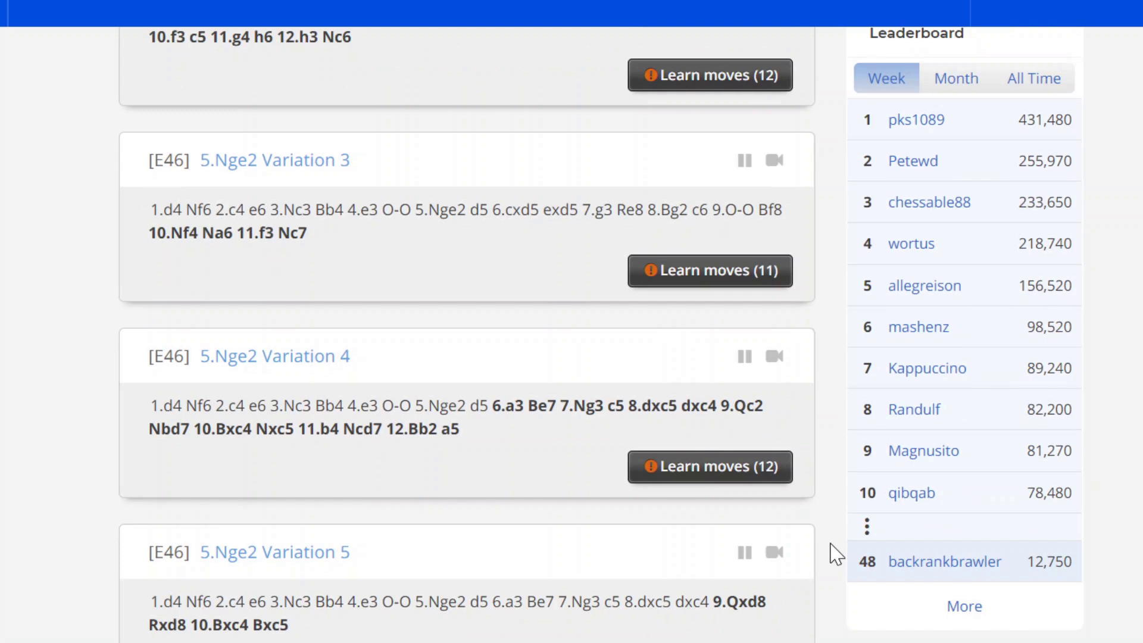
{"action": "scroll", "coordinate": [837, 553], "scroll_direction": "down", "scroll_amount": 4}
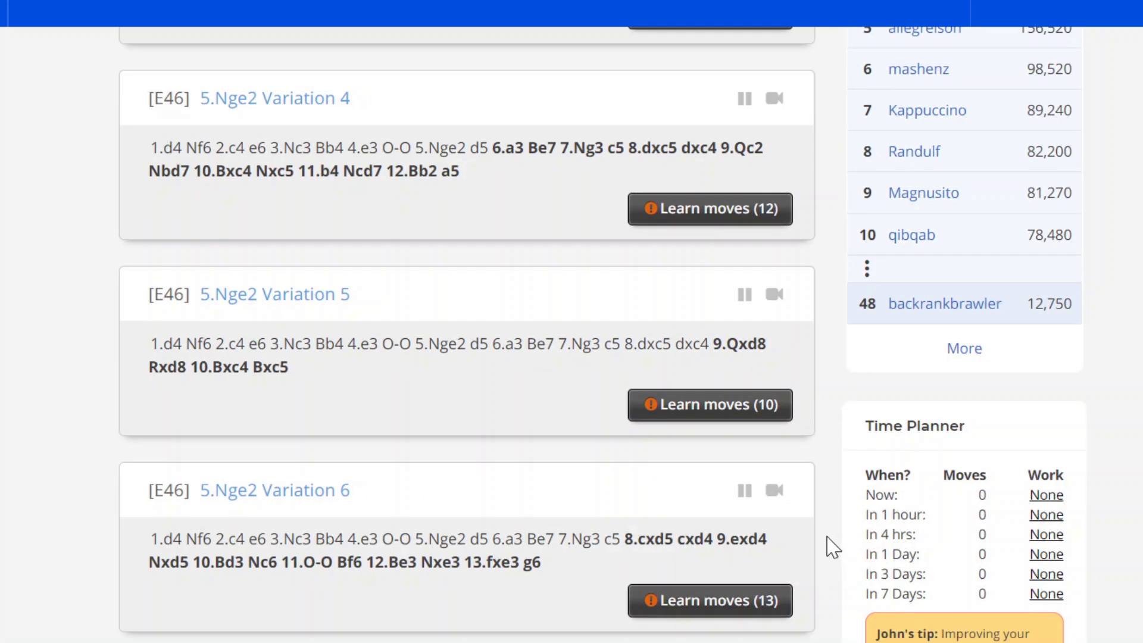
{"action": "scroll", "coordinate": [833, 546], "scroll_direction": "down", "scroll_amount": 2}
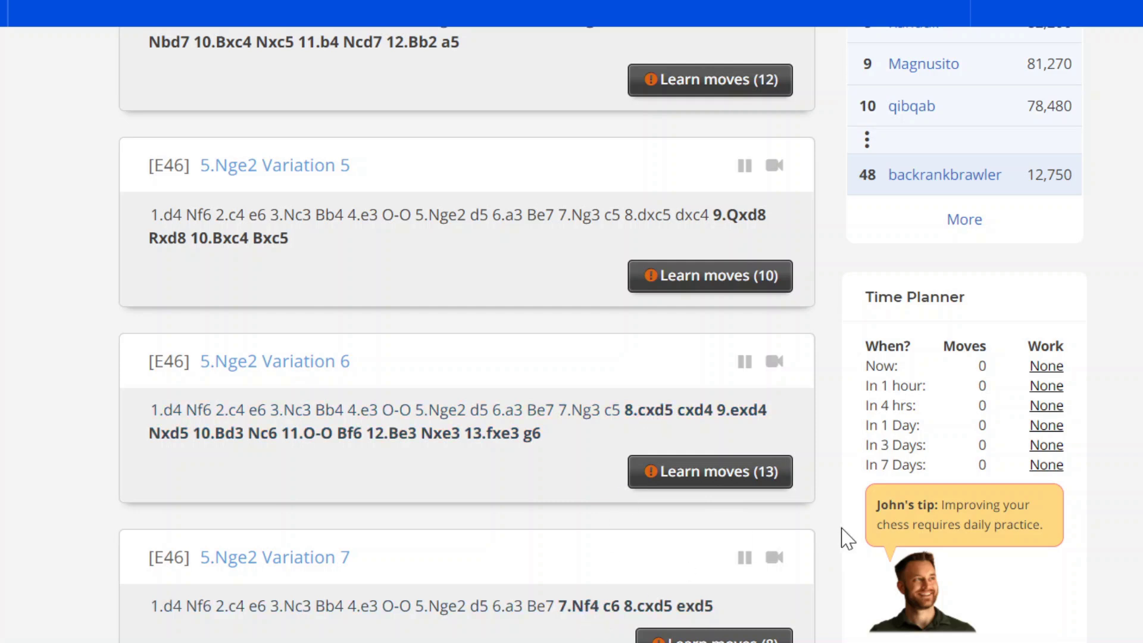
{"action": "scroll", "coordinate": [844, 538], "scroll_direction": "up", "scroll_amount": 14}
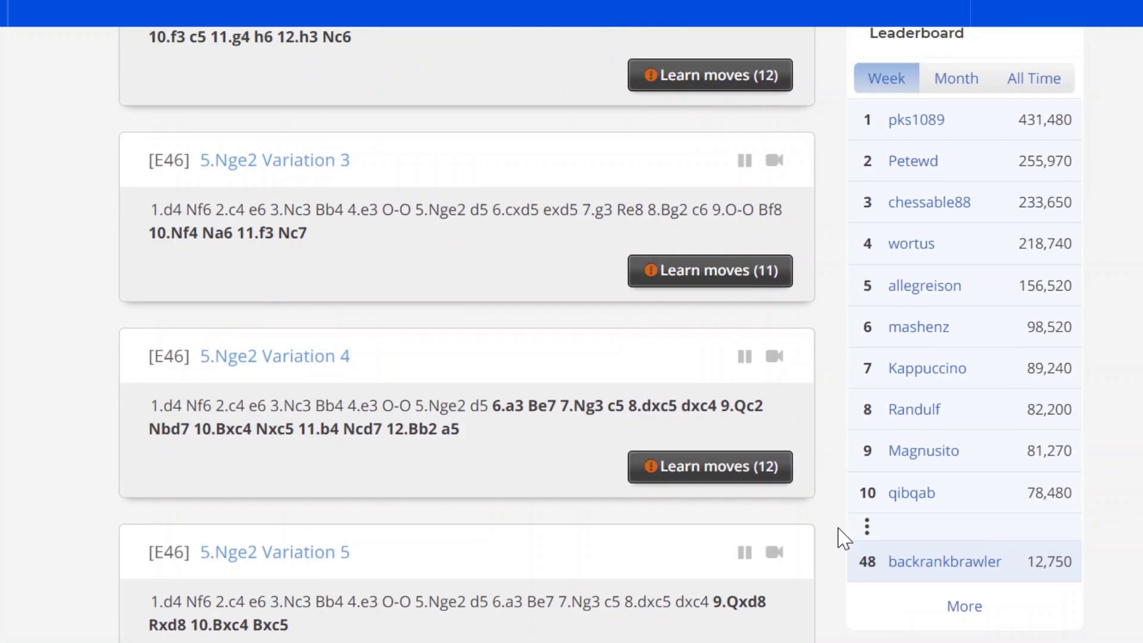
{"action": "scroll", "coordinate": [844, 547], "scroll_direction": "up", "scroll_amount": 4}
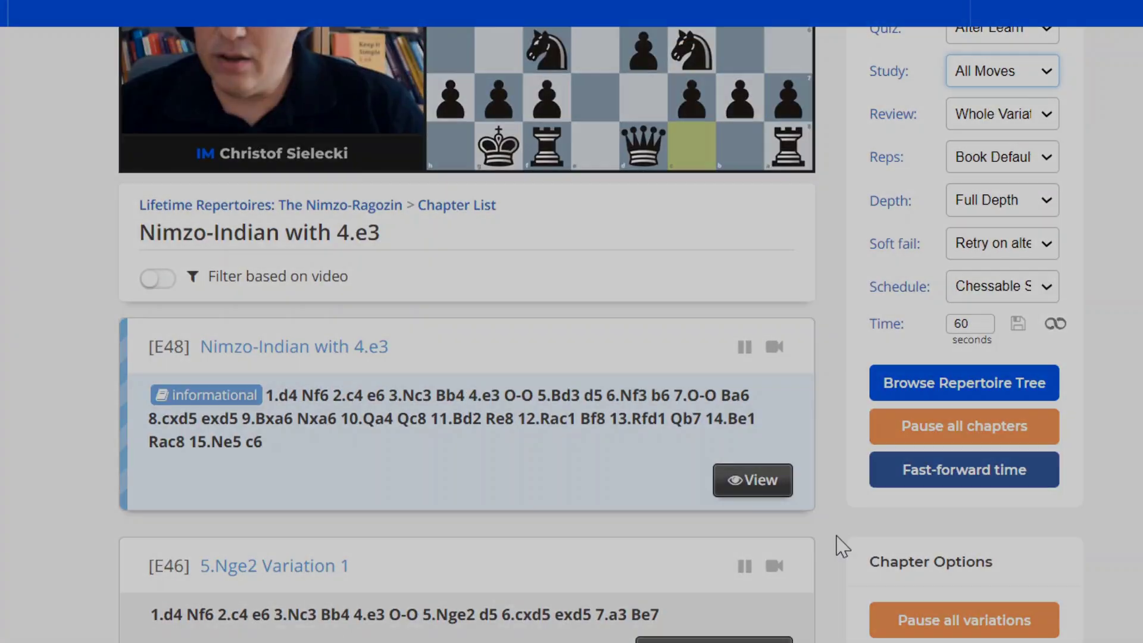